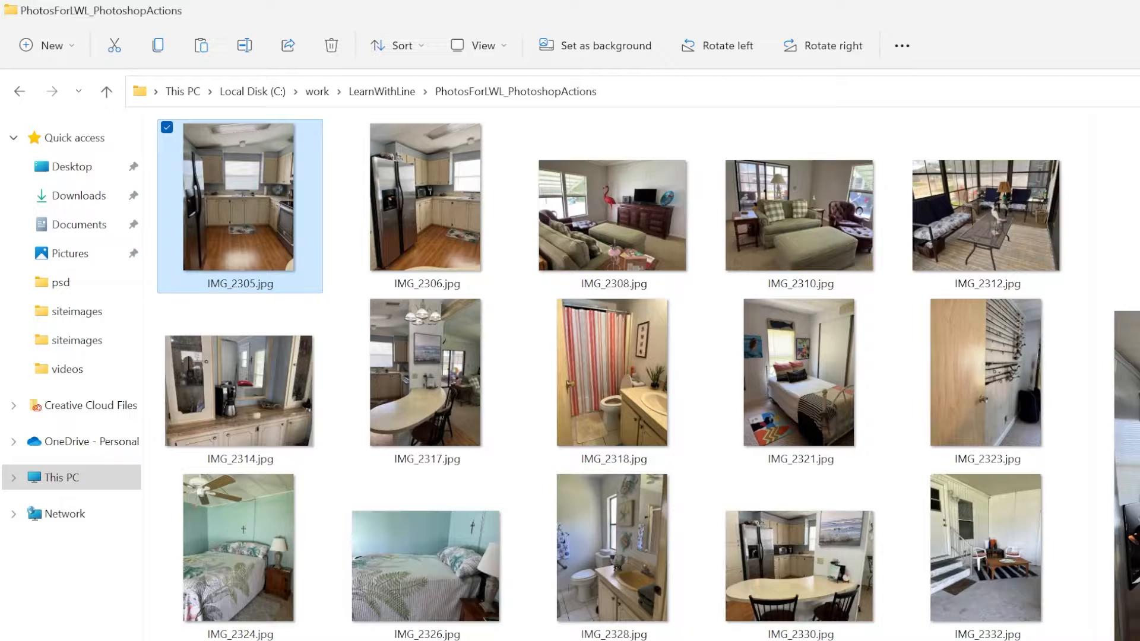
pyautogui.press('Escape')
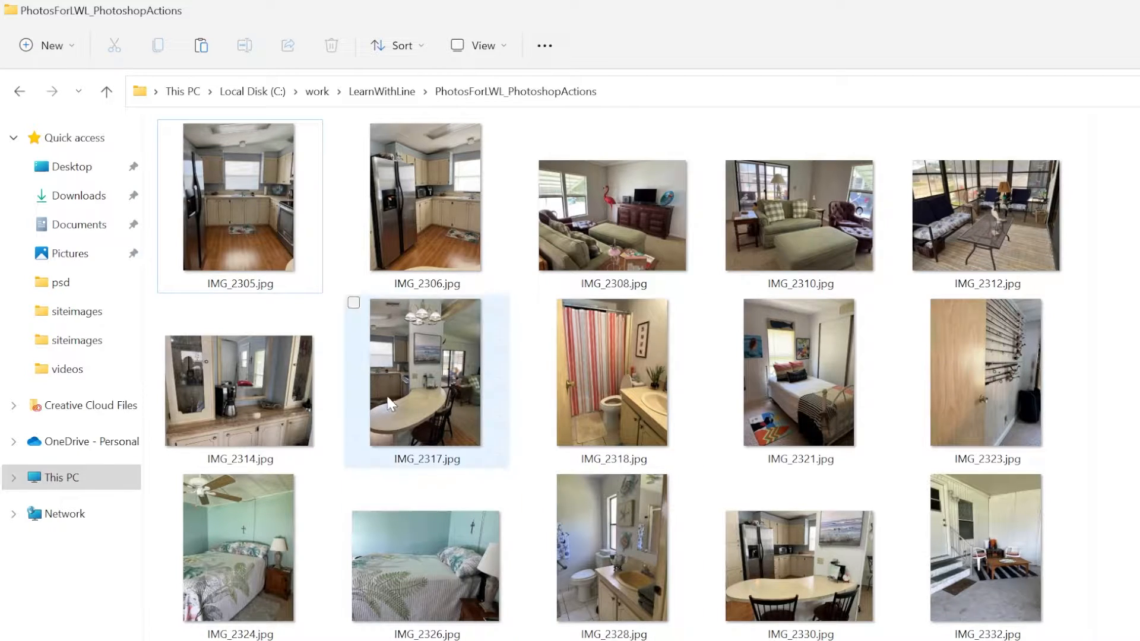
pyautogui.hotkey('alt', 'Tab')
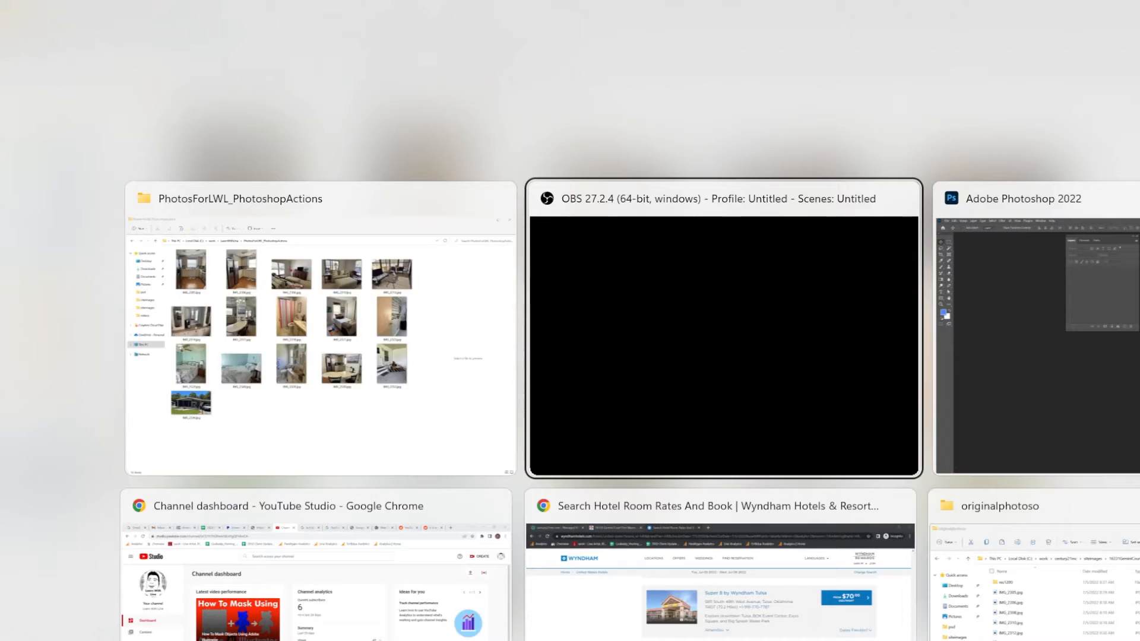
pyautogui.hotkey('alt', 'Tab')
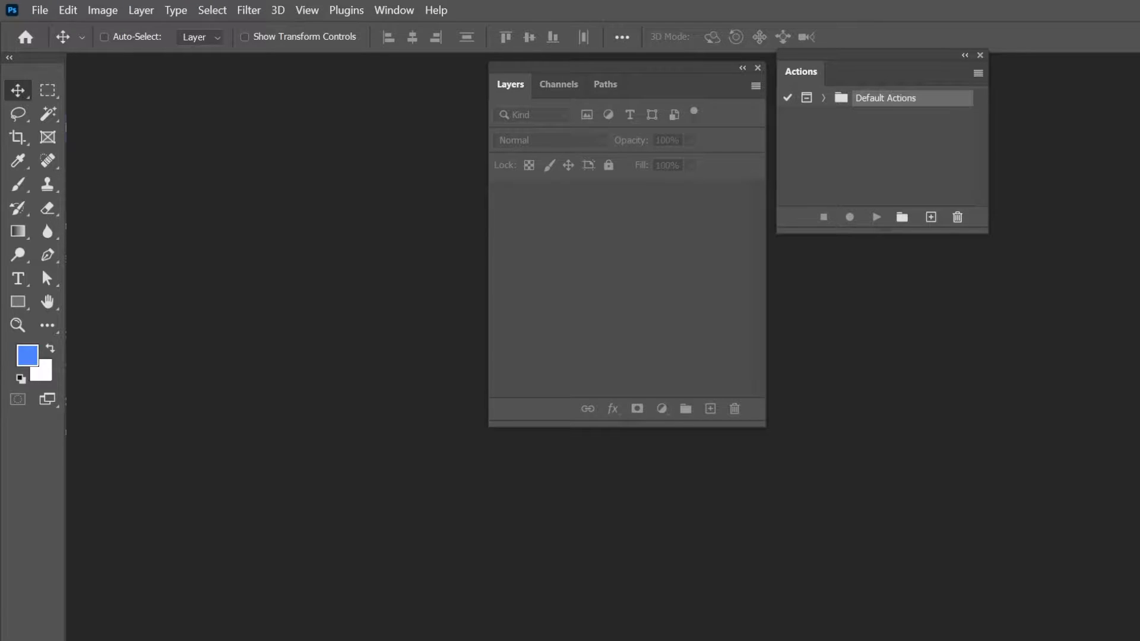
pyautogui.hotkey('alt', 'Tab')
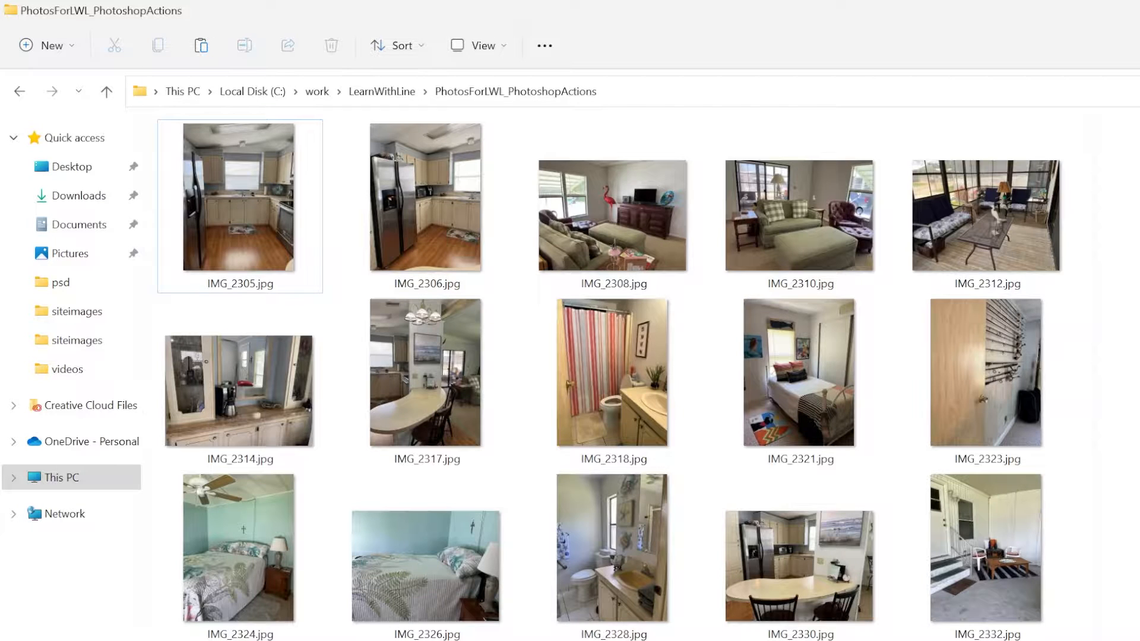
# - Open the kitchen photo IMG_2305.jpg in Adobe Photoshop 2022
pyautogui.rightClick(295, 202)
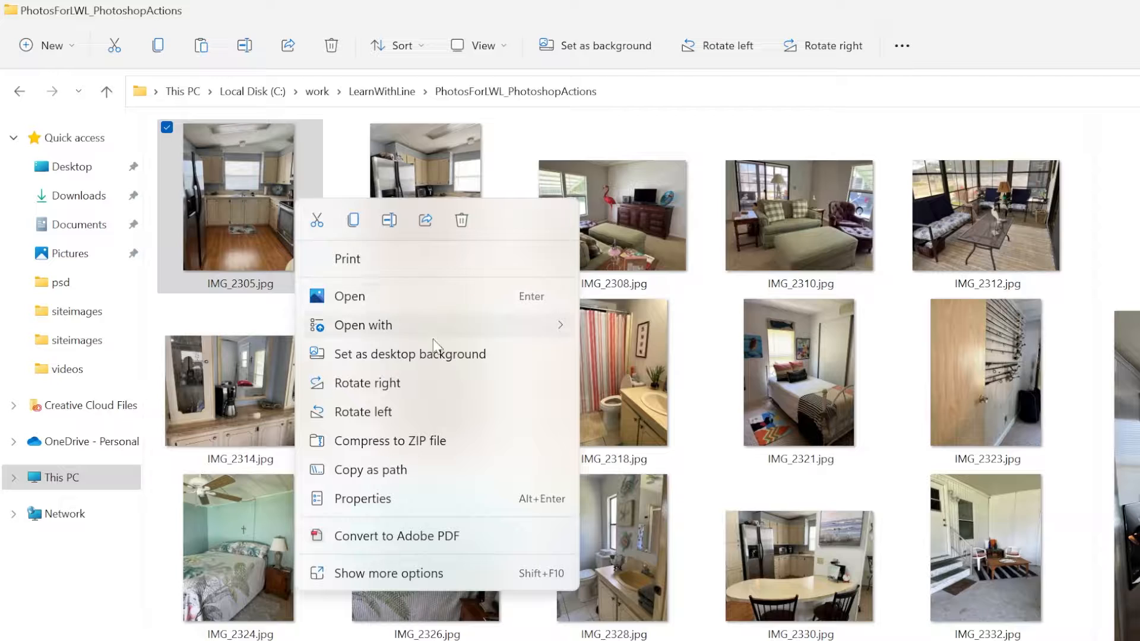
pyautogui.moveTo(442, 336)
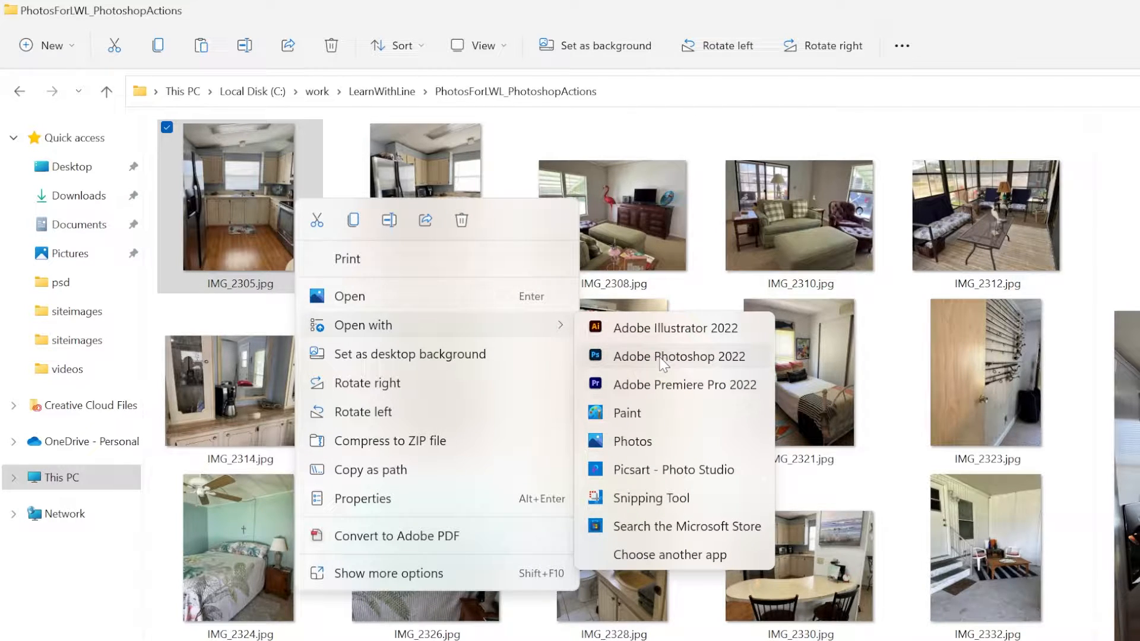
pyautogui.click(679, 356)
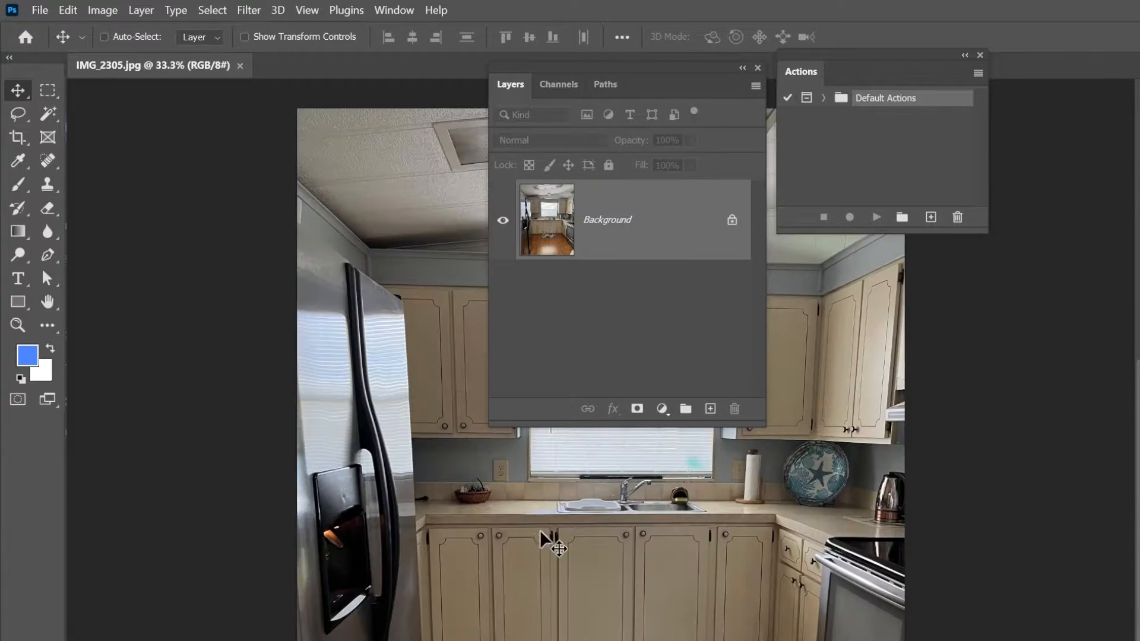
# - Convert the photo's locked Background into a regular editable layer, keeping the default name Layer 0
pyautogui.hotkey('ctrl', '-')
pyautogui.hotkey('ctrl', '-')
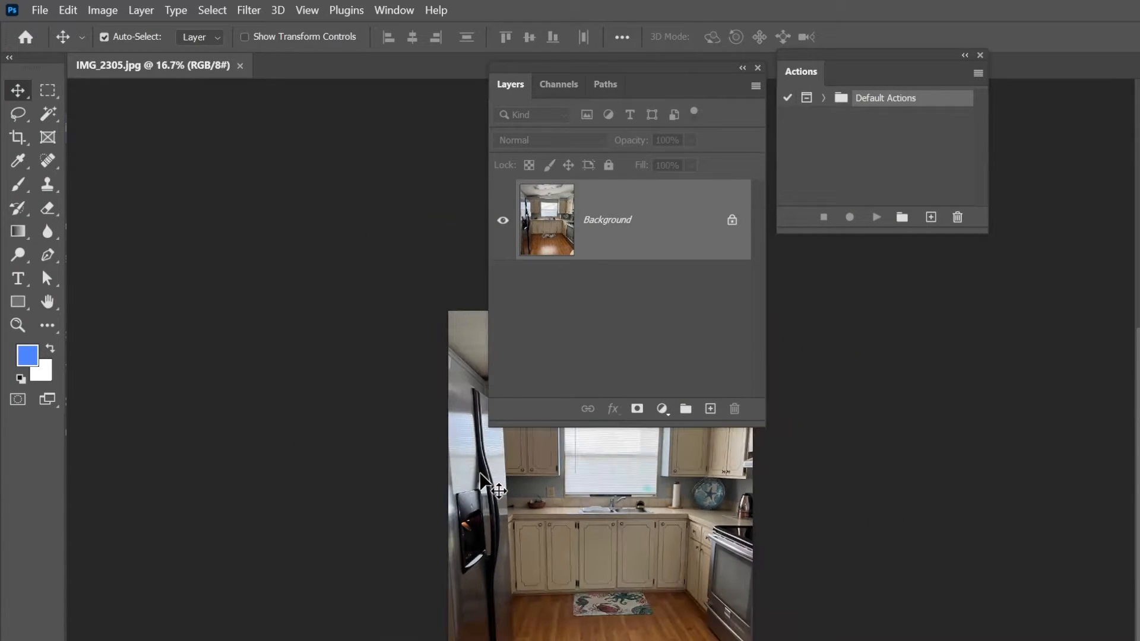
pyautogui.doubleClick(712, 229)
pyautogui.click(865, 282)
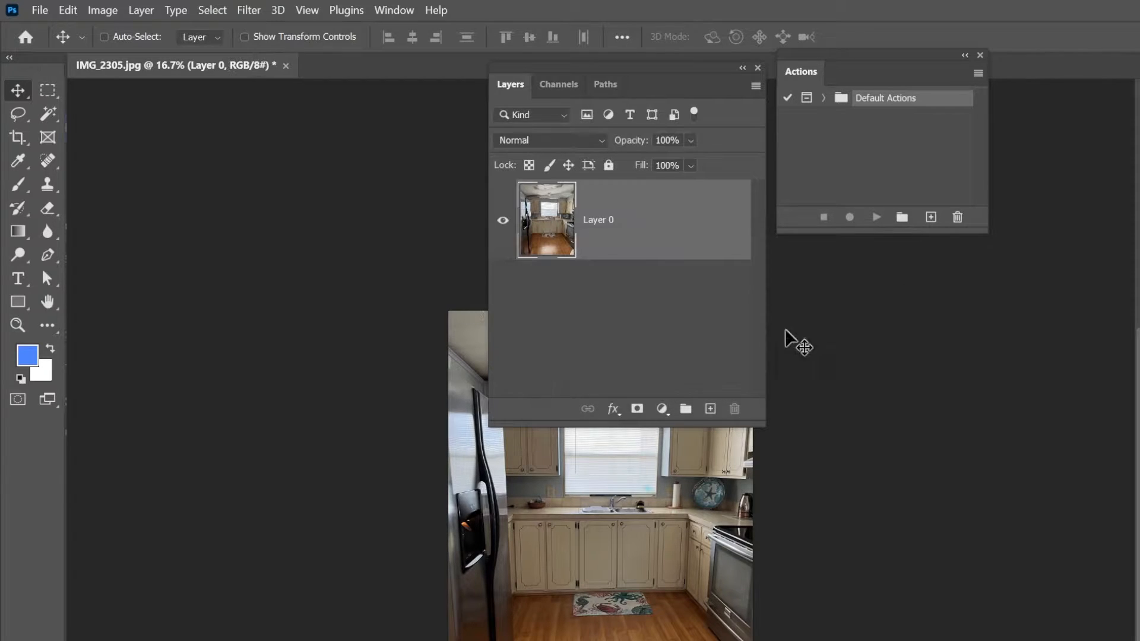
# - Resize the image to a width of 1000 pixels, keeping its proportions
pyautogui.hotkey('ctrl', 'alt', 'i')
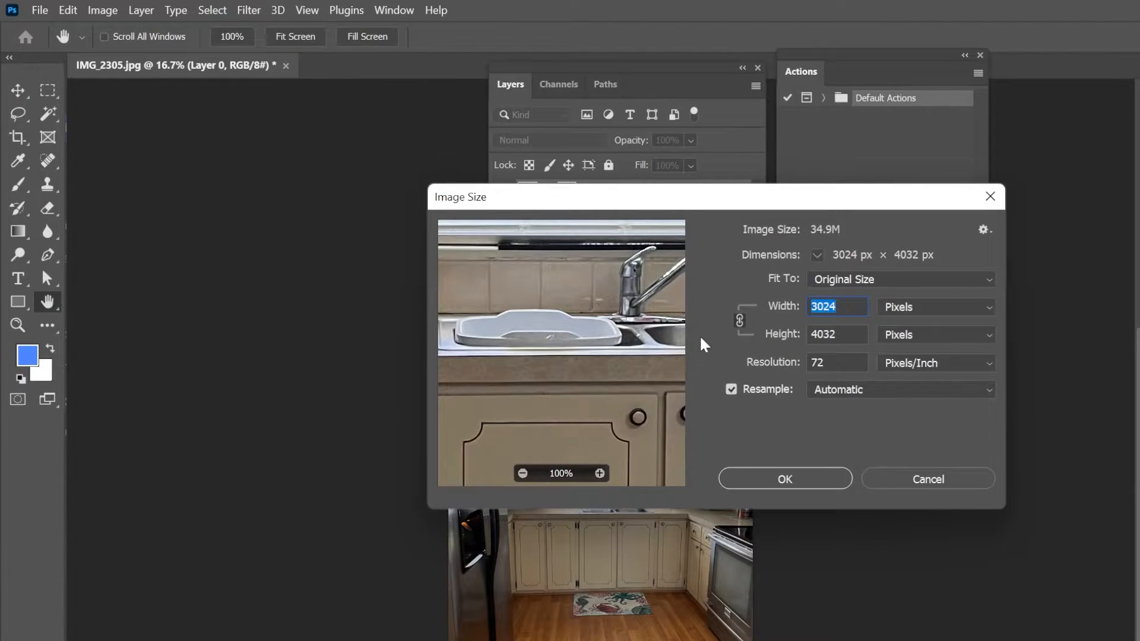
pyautogui.write('100')
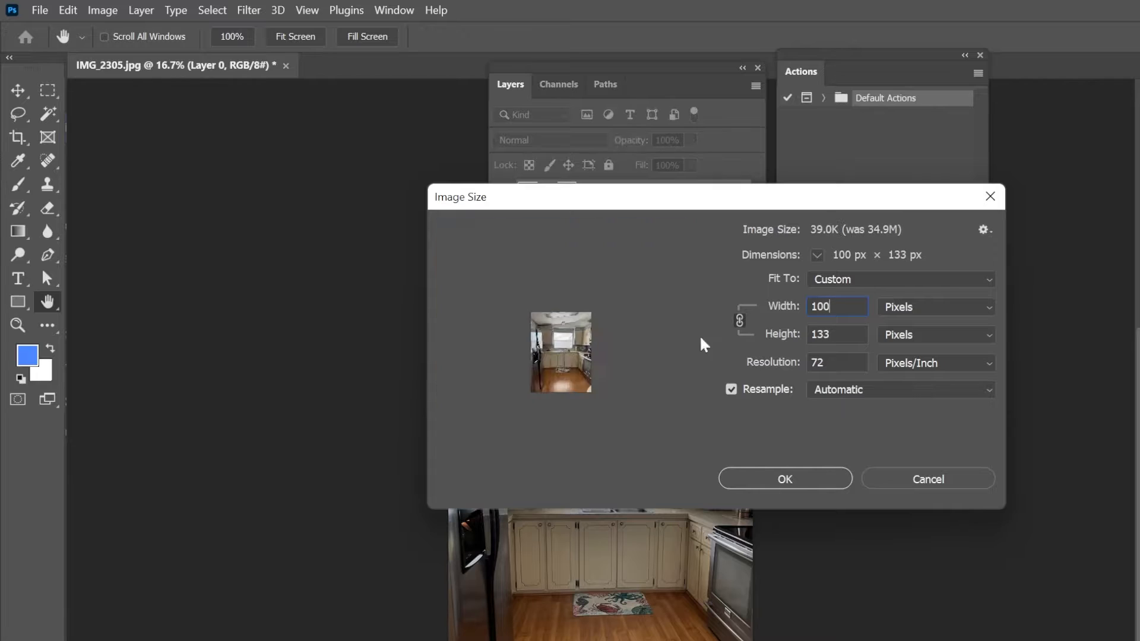
pyautogui.write('0')
pyautogui.hotkey('alt', 'Tab')
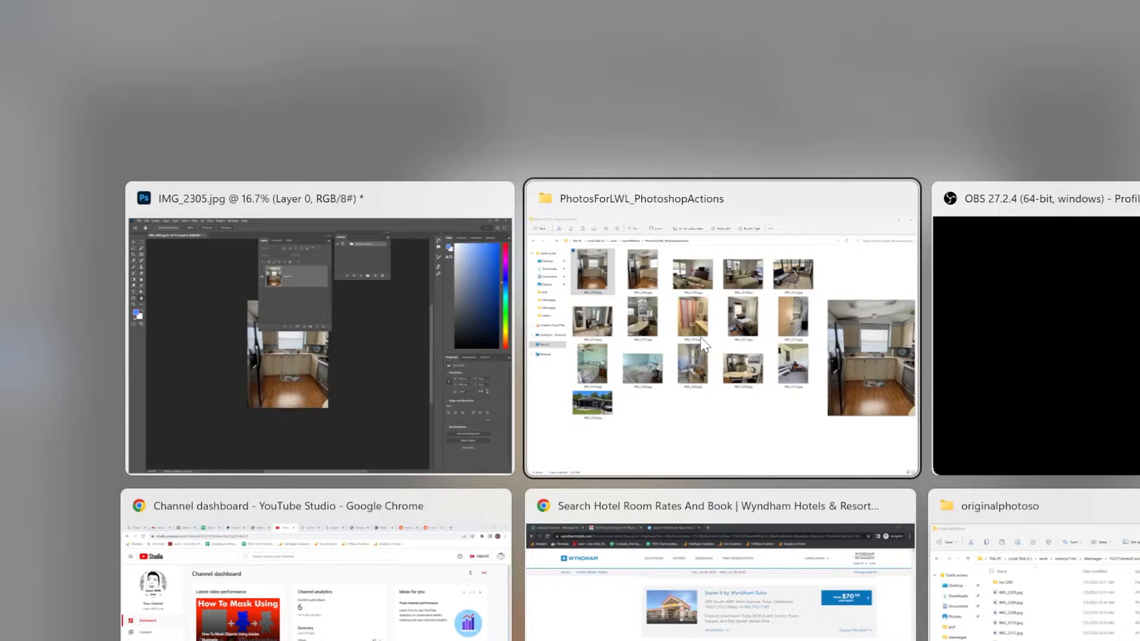
pyautogui.press('Escape')
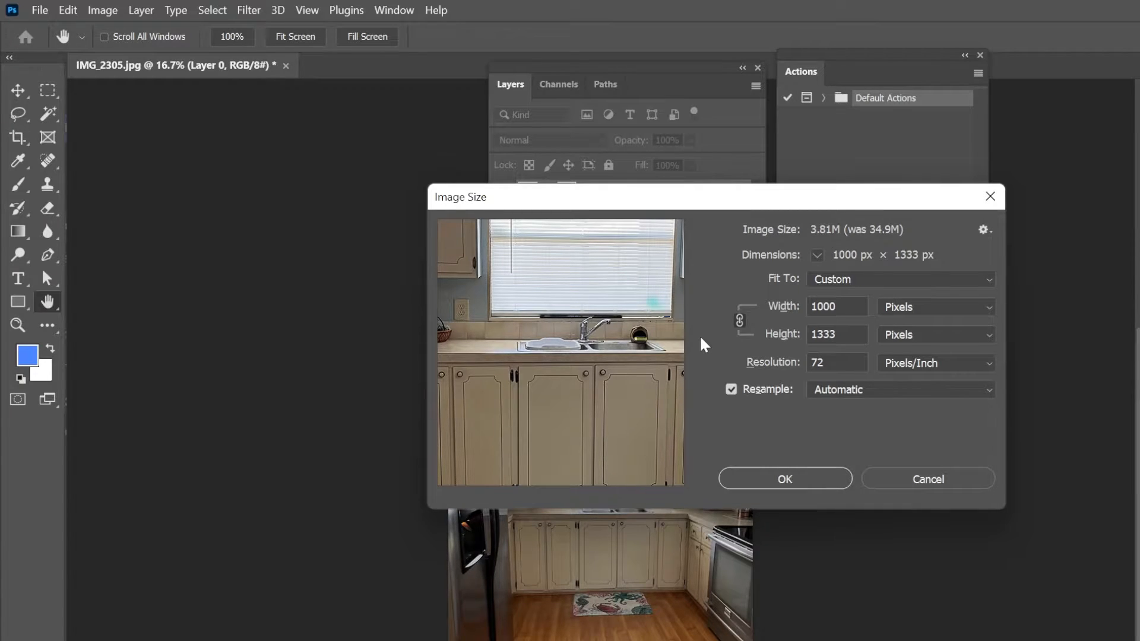
pyautogui.click(786, 479)
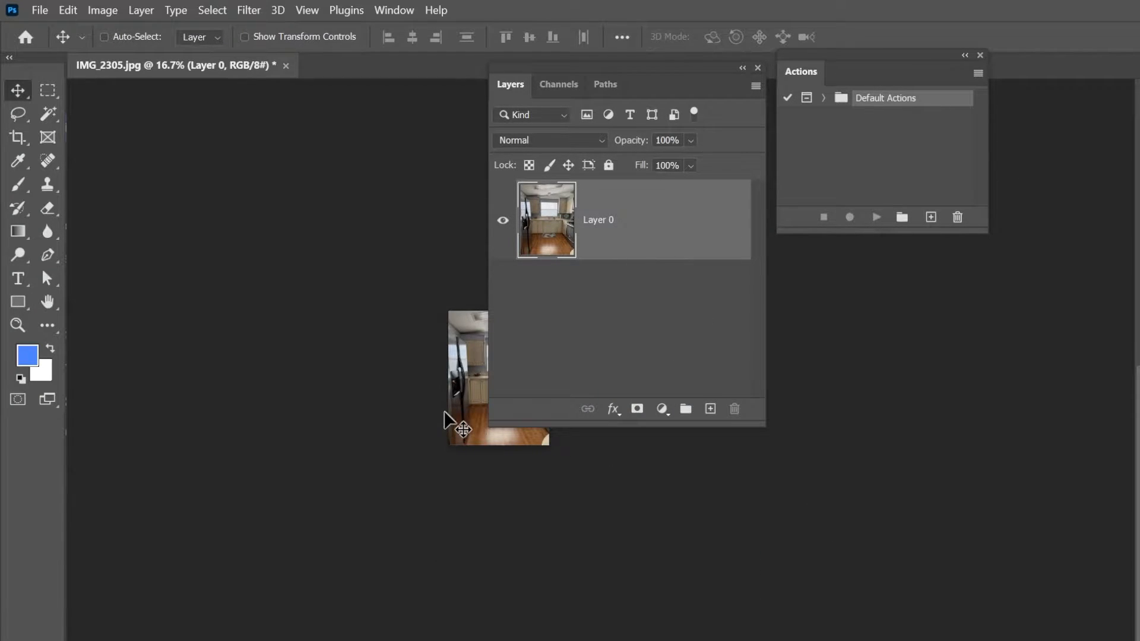
# - Add a Stroke effect to Layer 0 and set its position to Inside
pyautogui.press('h')
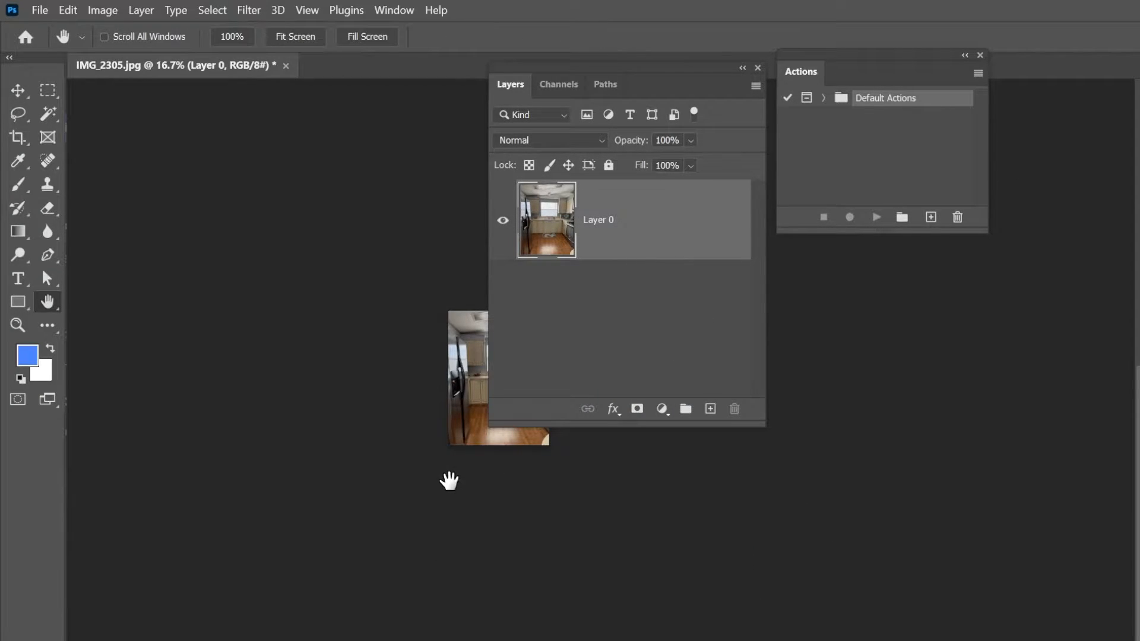
pyautogui.moveTo(448, 479); pyautogui.dragTo(173, 314)
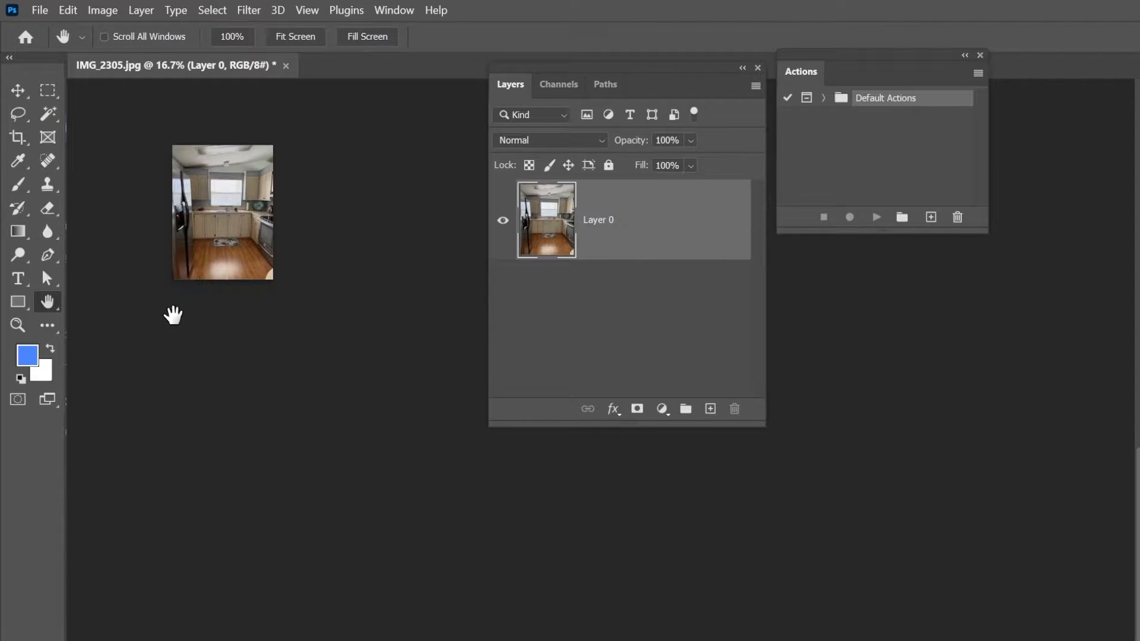
pyautogui.doubleClick(687, 220)
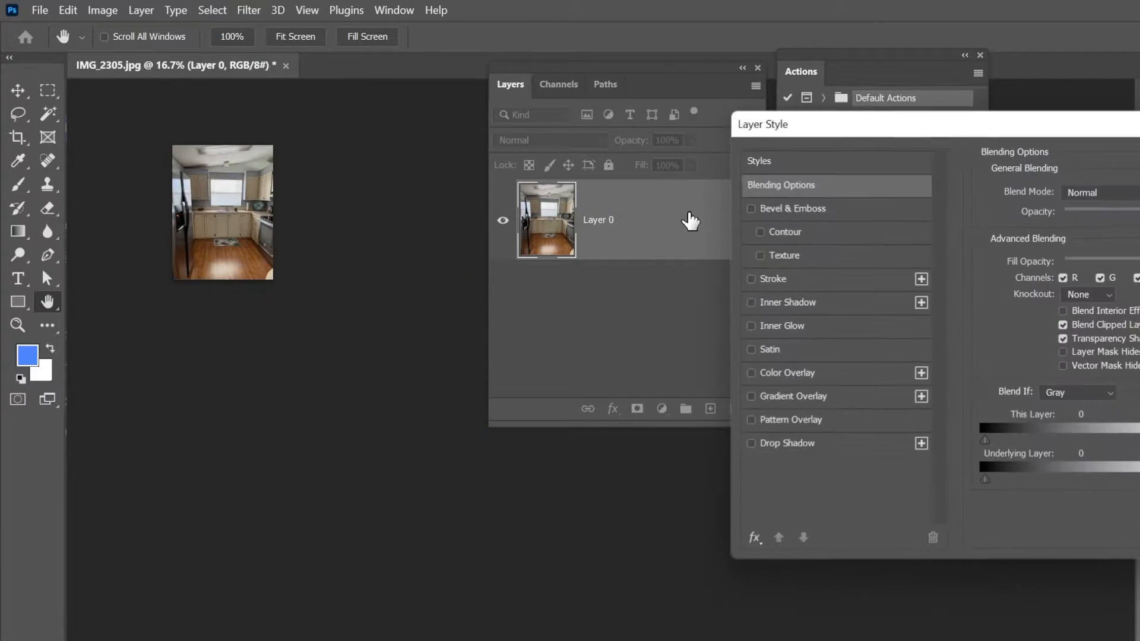
pyautogui.click(799, 276)
pyautogui.click(1067, 212)
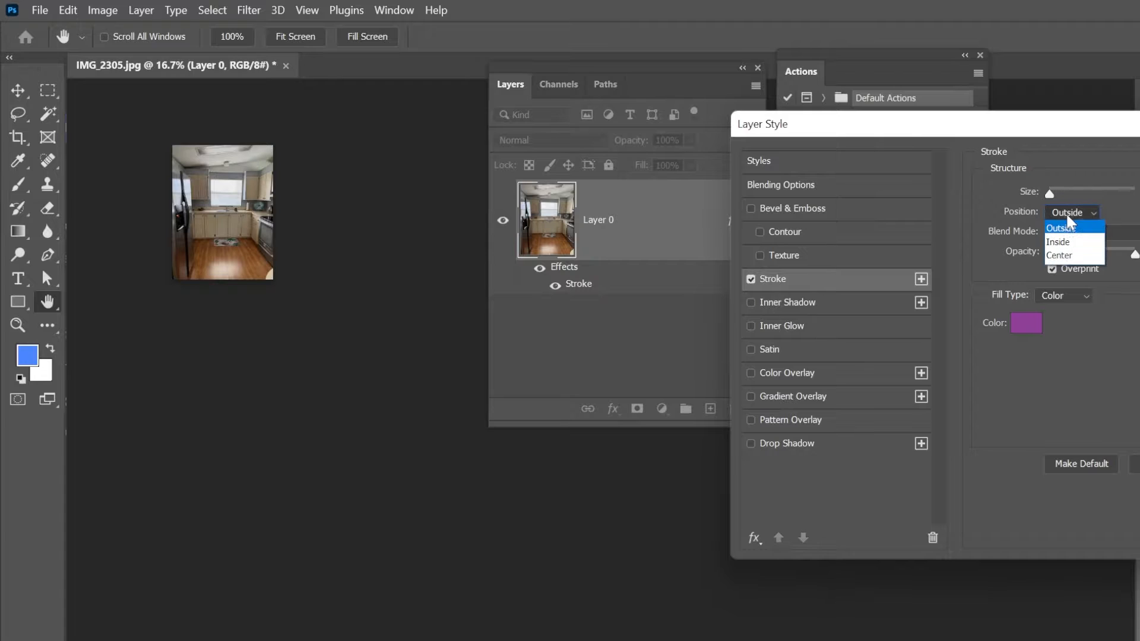
pyautogui.click(1068, 256)
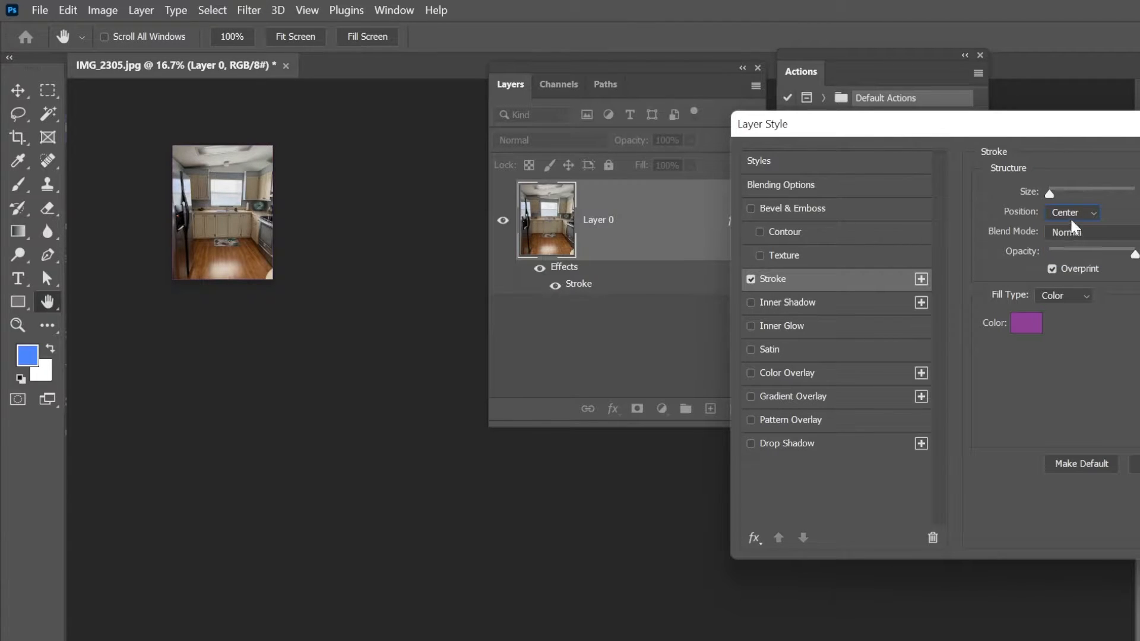
pyautogui.click(1070, 214)
pyautogui.click(1076, 243)
# - Set the stroke color to white (ffffff) and increase its size slightly to form a thin border
pyautogui.click(1026, 322)
pyautogui.moveTo(333, 178); pyautogui.dragTo(248, 128)
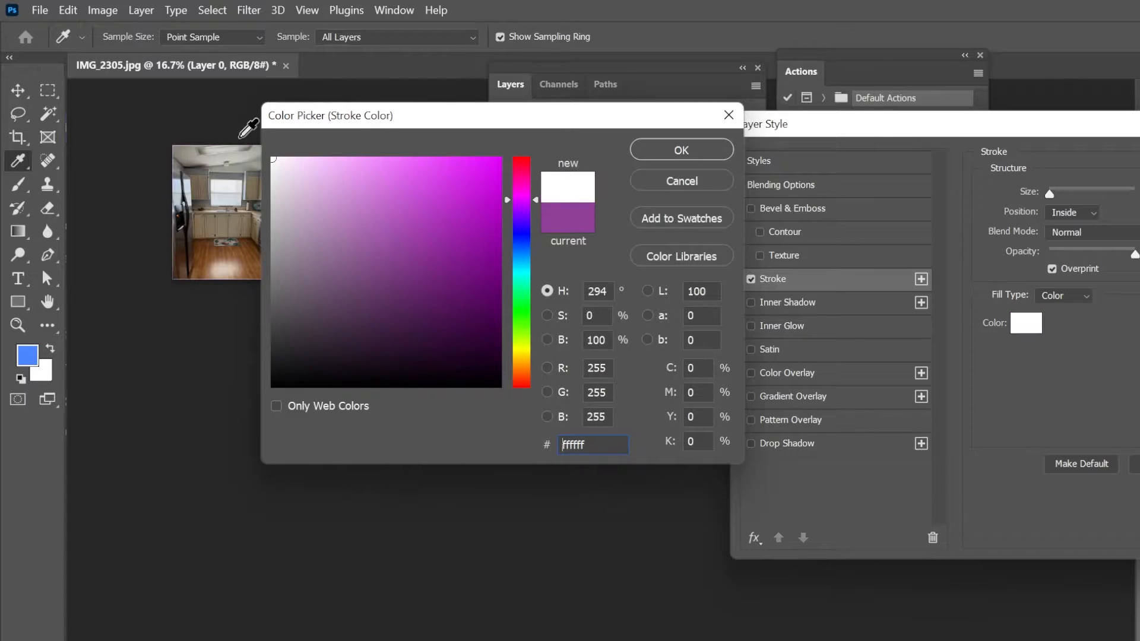
pyautogui.click(653, 152)
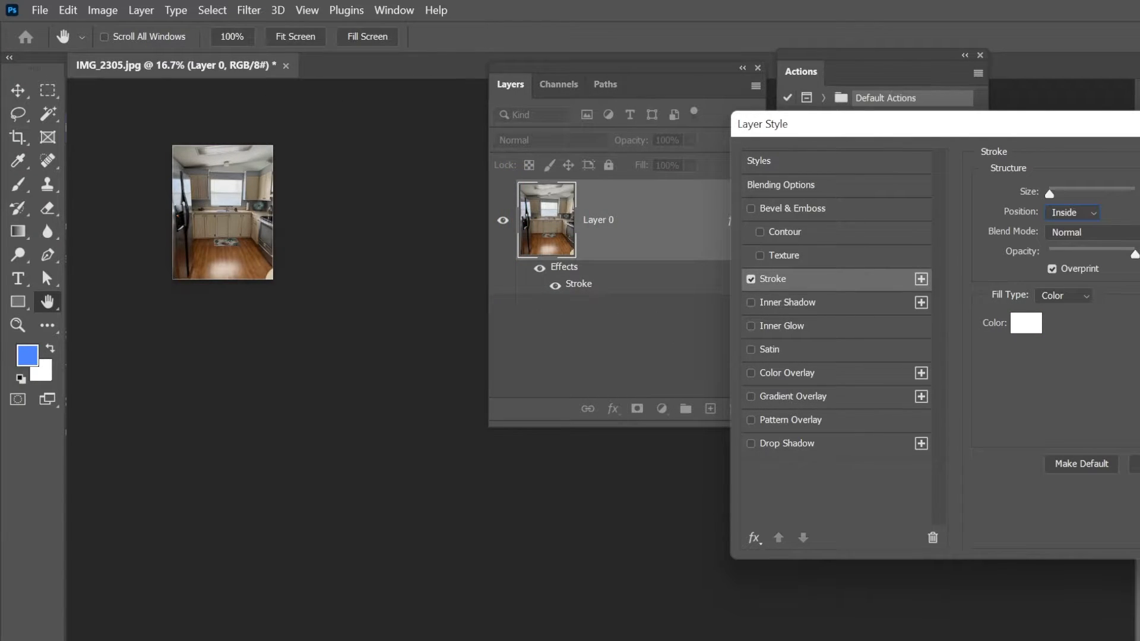
pyautogui.moveTo(1049, 194); pyautogui.dragTo(1057, 194)
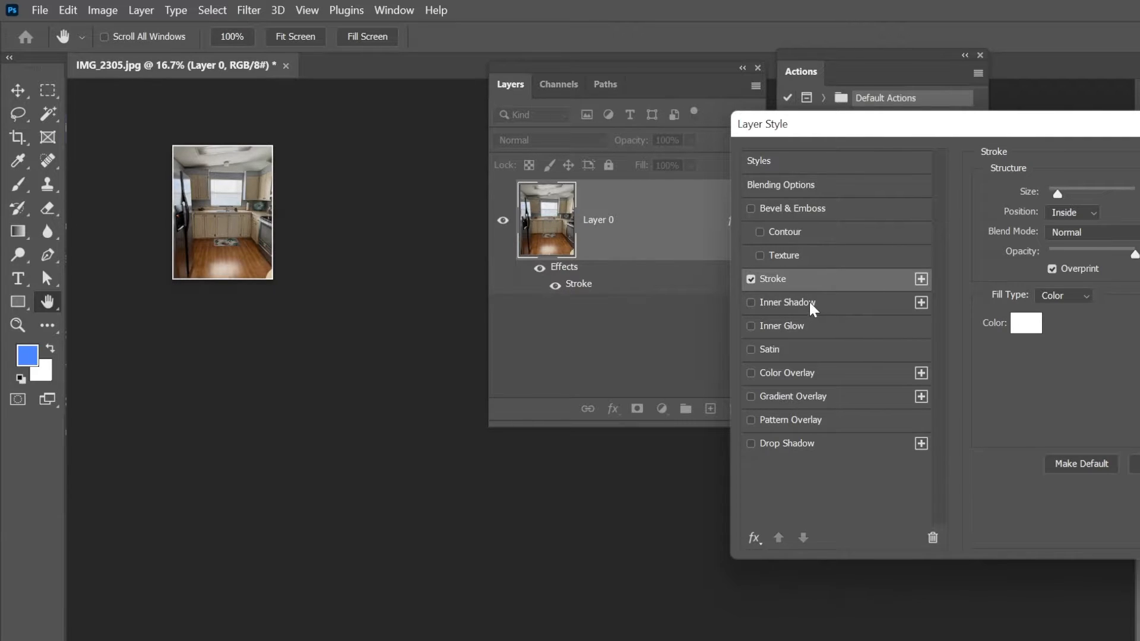
# - Add an Inner Glow effect to the layer and set its color to black (000000)
pyautogui.click(805, 324)
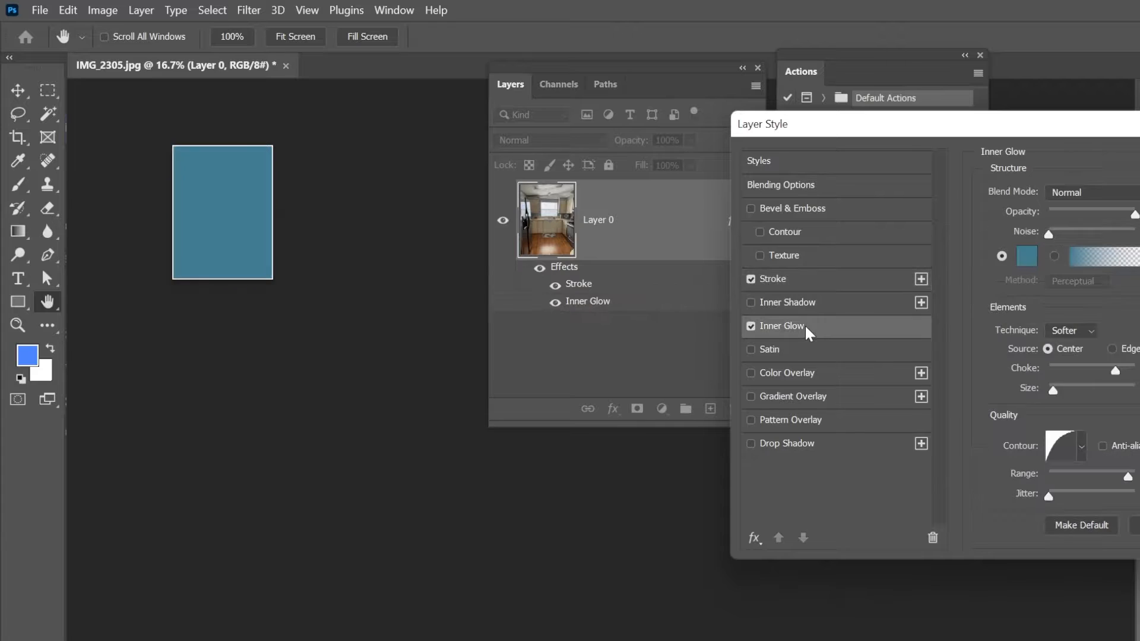
pyautogui.click(1087, 191)
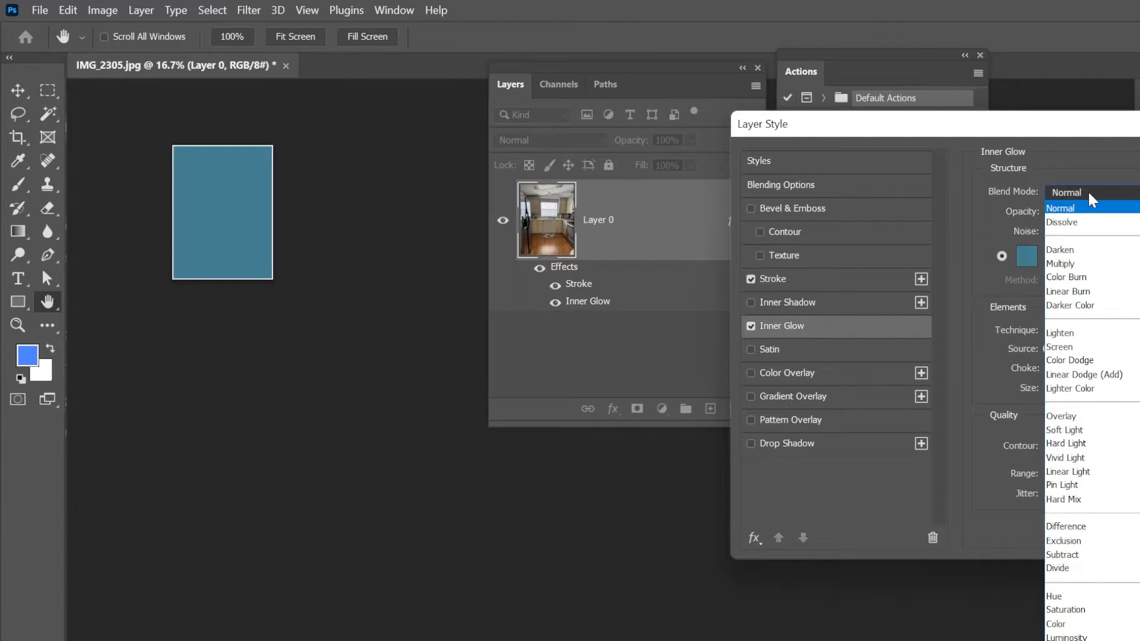
pyautogui.click(1088, 190)
pyautogui.click(1029, 257)
pyautogui.moveTo(481, 340); pyautogui.dragTo(500, 386)
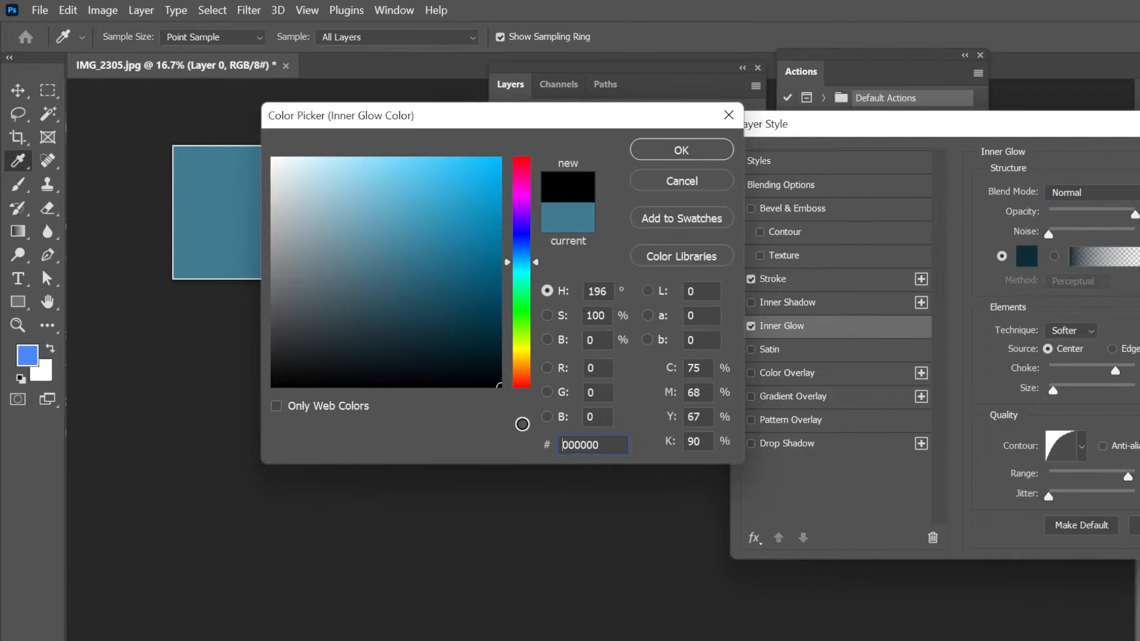
pyautogui.click(682, 151)
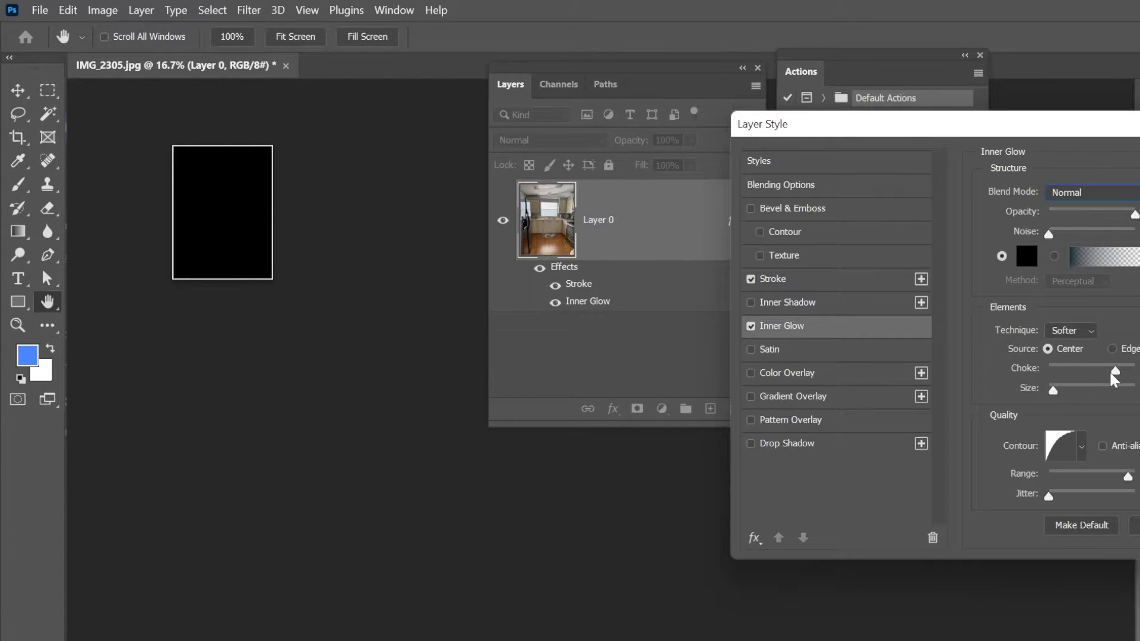
# - Set the Inner Glow source to Edge, lower the choke to its minimum, enlarge the glow size, and apply the layer style
pyautogui.click(1114, 349)
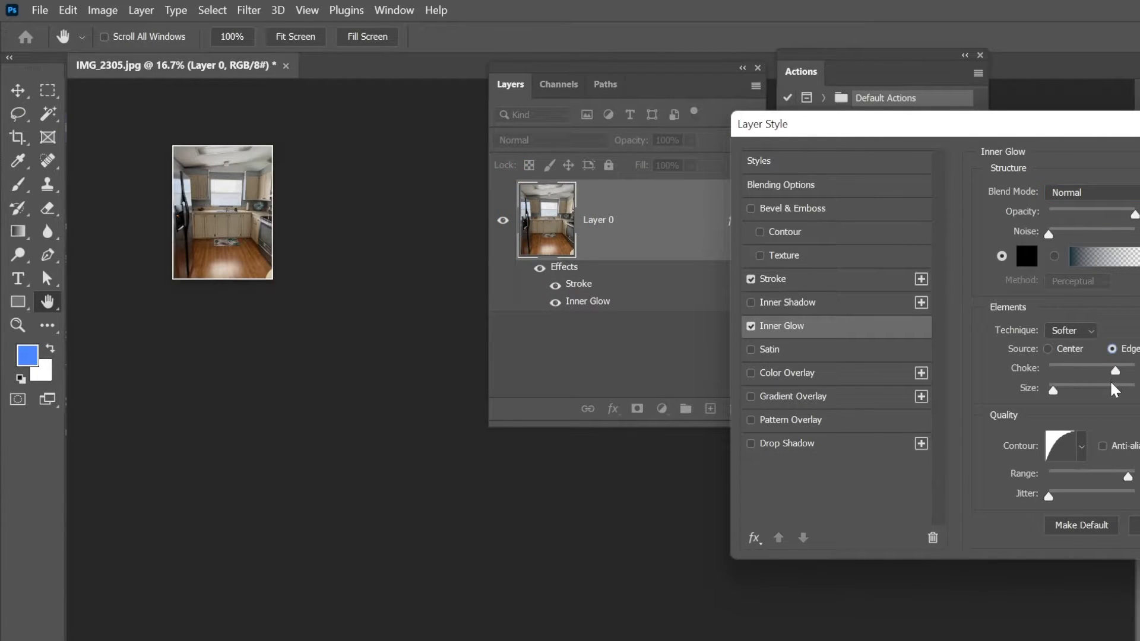
pyautogui.moveTo(1060, 390); pyautogui.dragTo(974, 374)
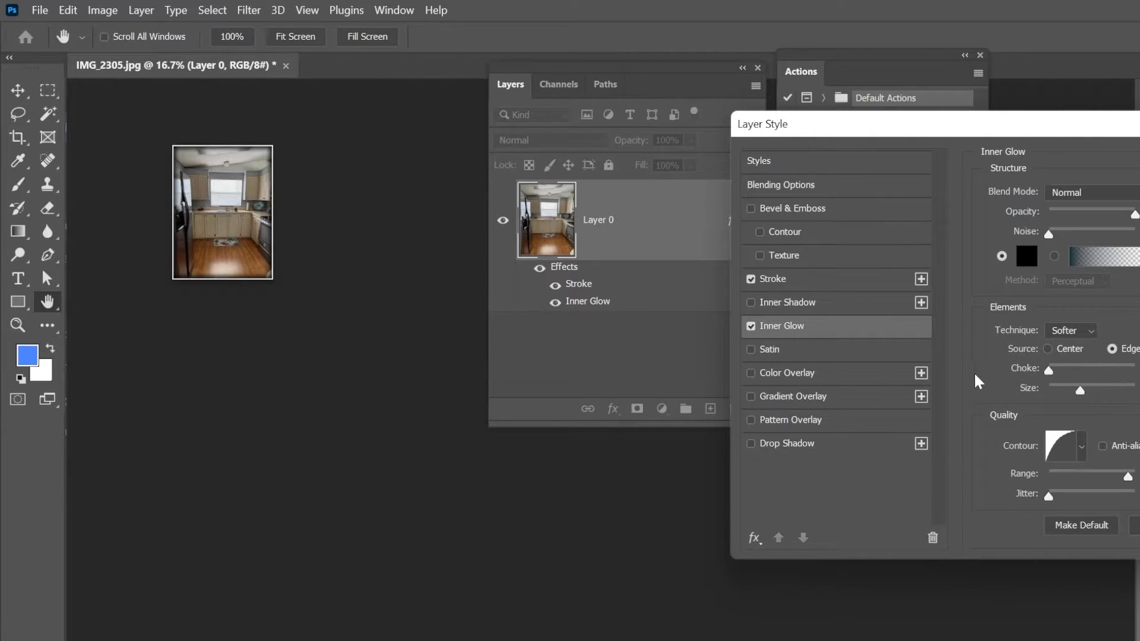
pyautogui.press('Return')
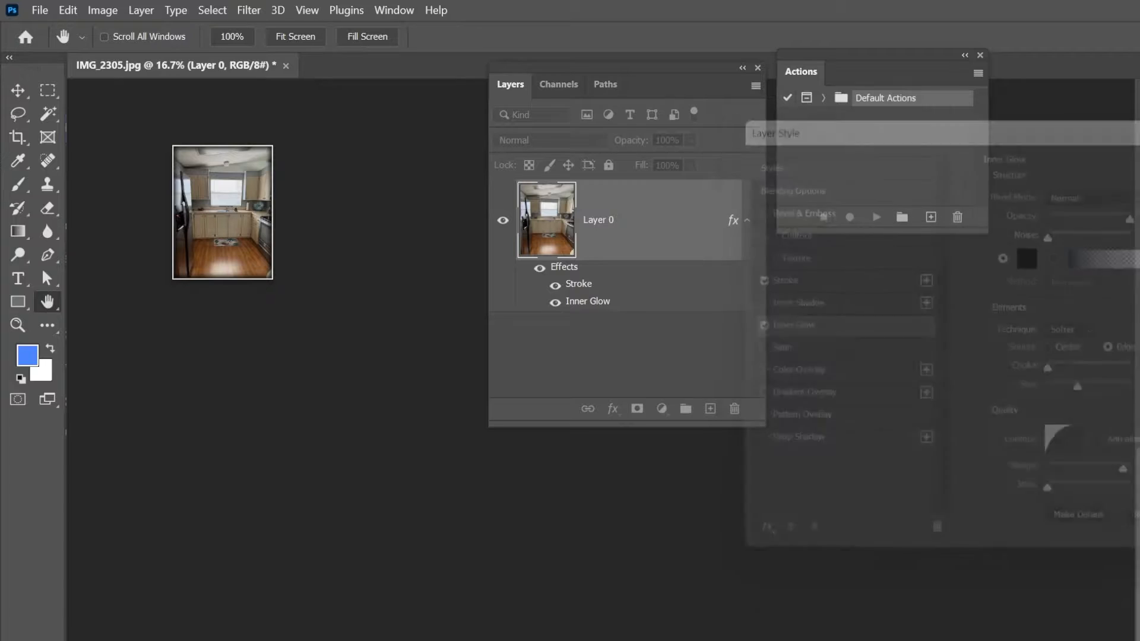
pyautogui.press('z')
pyautogui.click(230, 213)
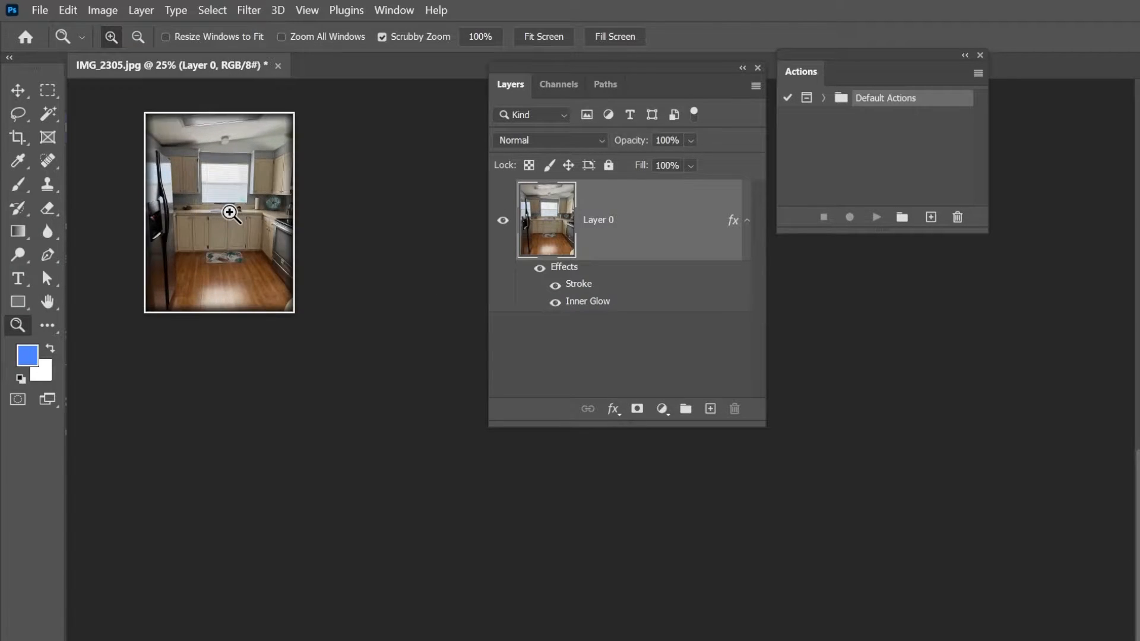
pyautogui.click(230, 213)
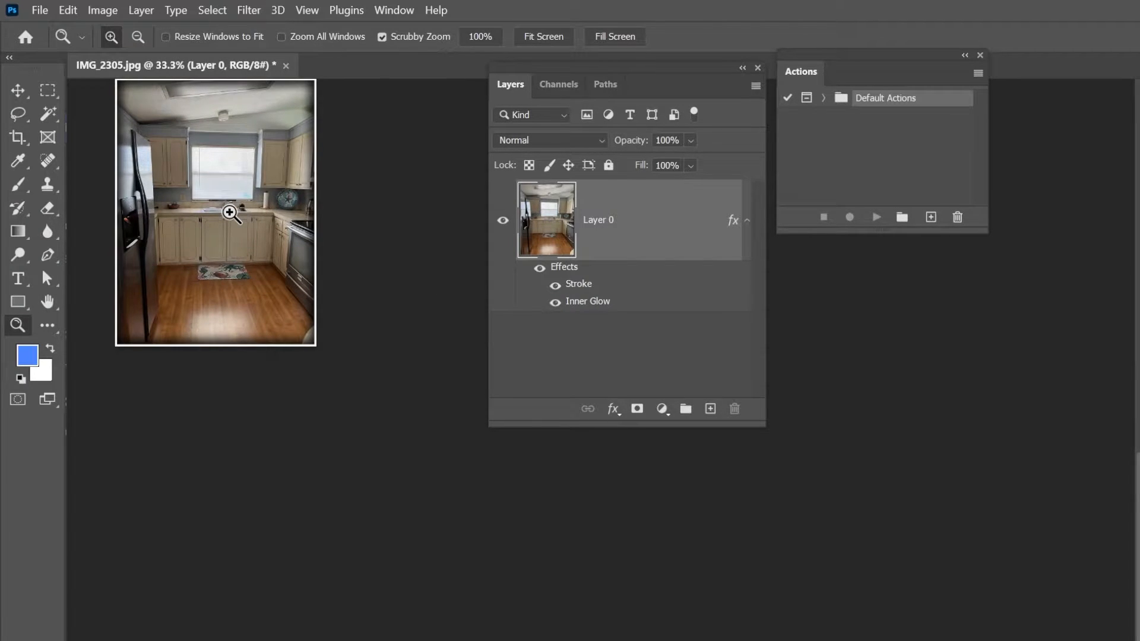
pyautogui.scroll(3, 229, 213)
pyautogui.hotkey('alt', 'Tab')
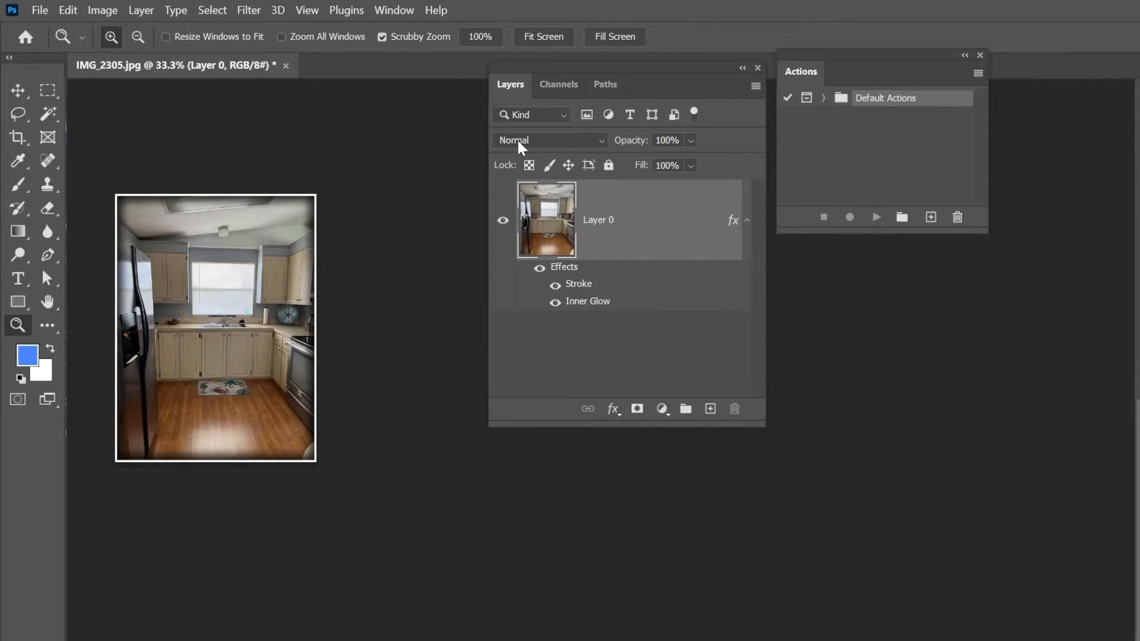
# - Move the Actions panel slightly lower and show the document's History
pyautogui.moveTo(824, 50); pyautogui.dragTo(828, 94)
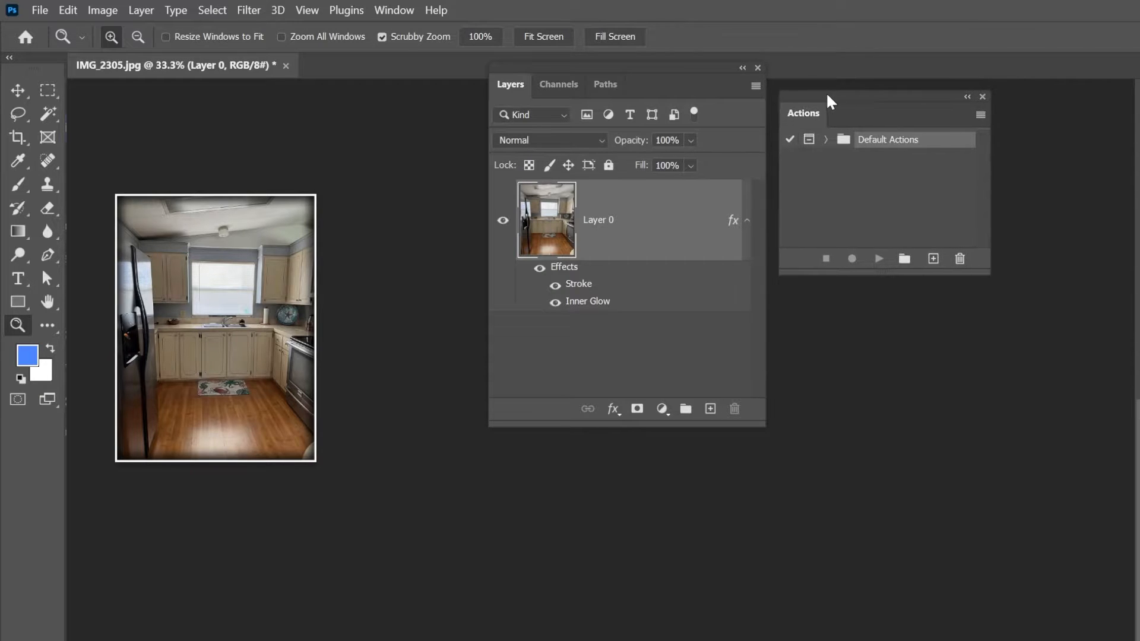
pyautogui.click(393, 11)
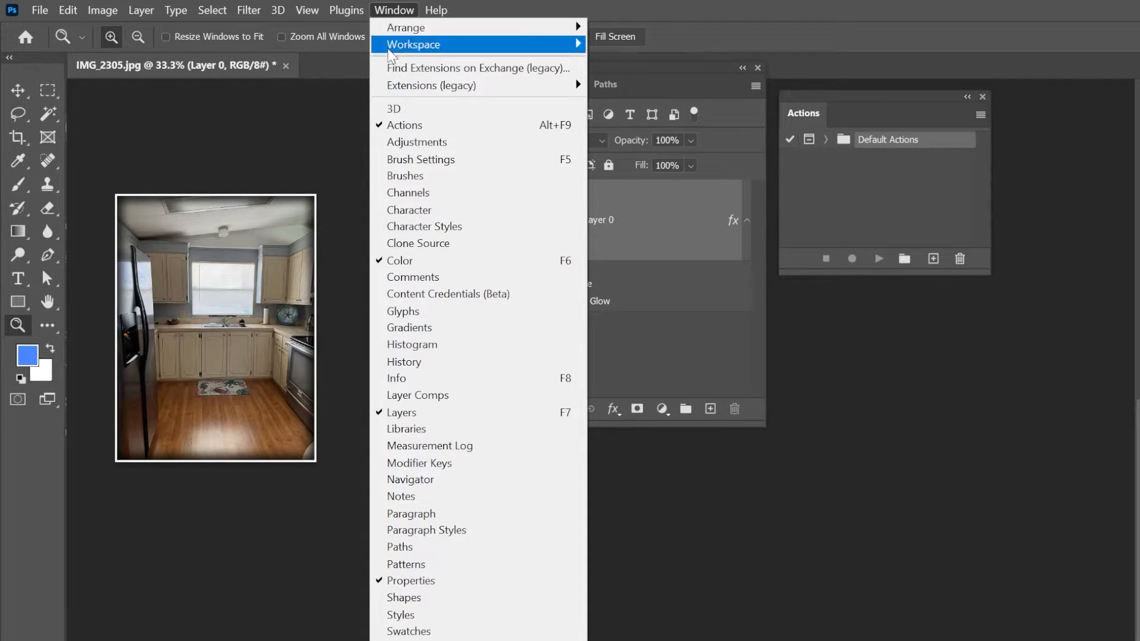
pyautogui.click(555, 8)
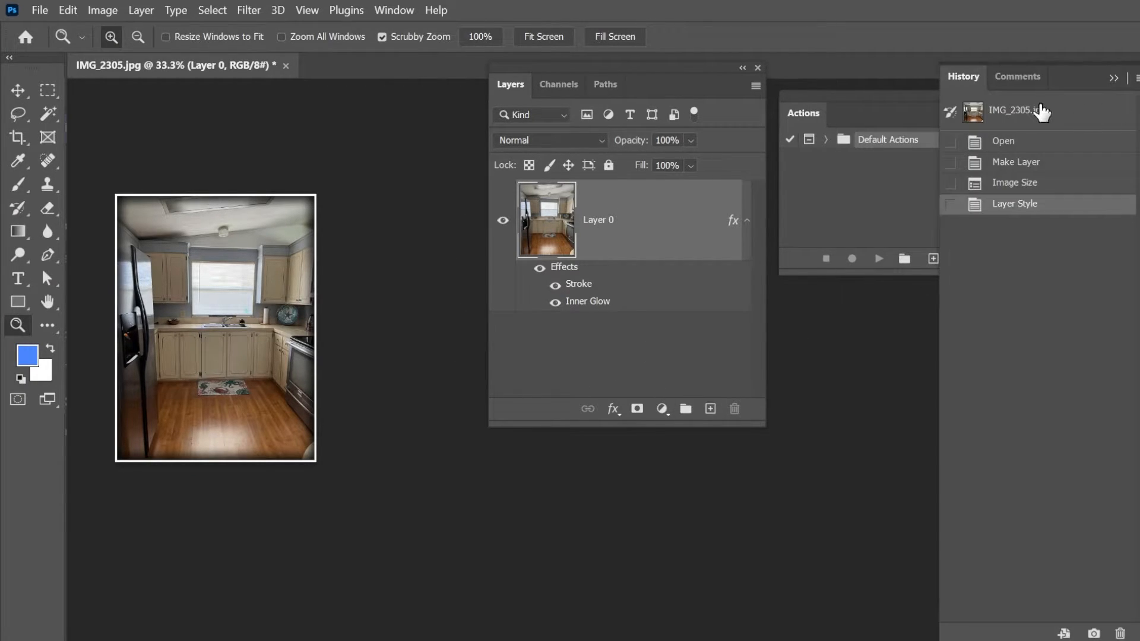
# - Revert the photo to its original opened state and move the Actions panel slightly higher
pyautogui.click(1043, 110)
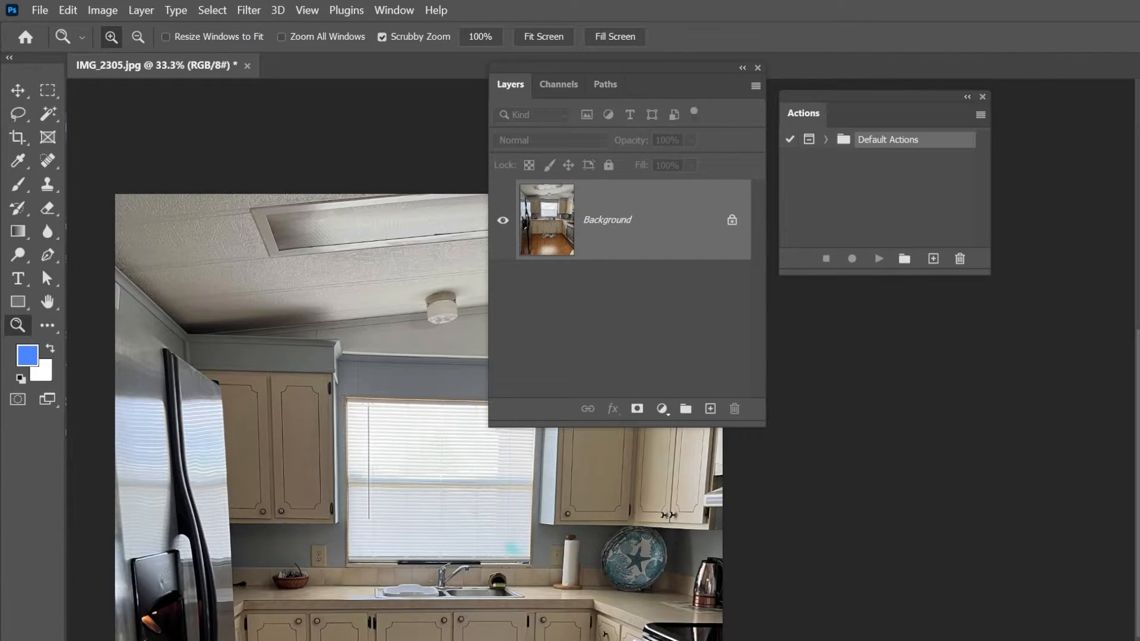
pyautogui.moveTo(899, 96); pyautogui.dragTo(900, 90)
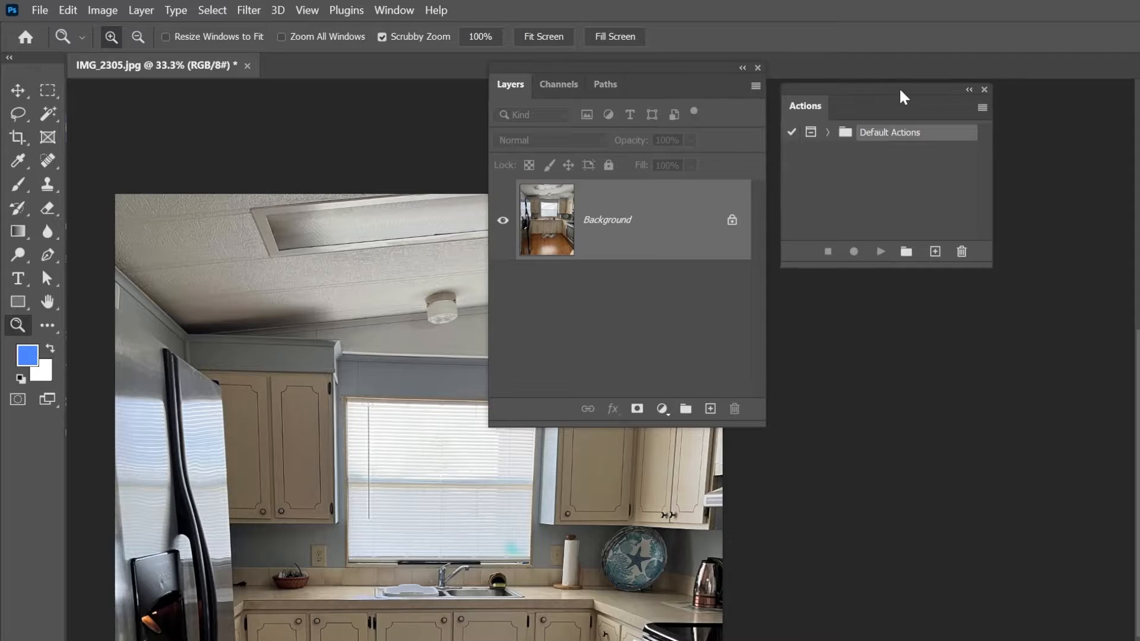
# - Create an action named LearnWithLineResizeAddBorderAddVignette in the Default Actions set and start recording it
pyautogui.click(935, 252)
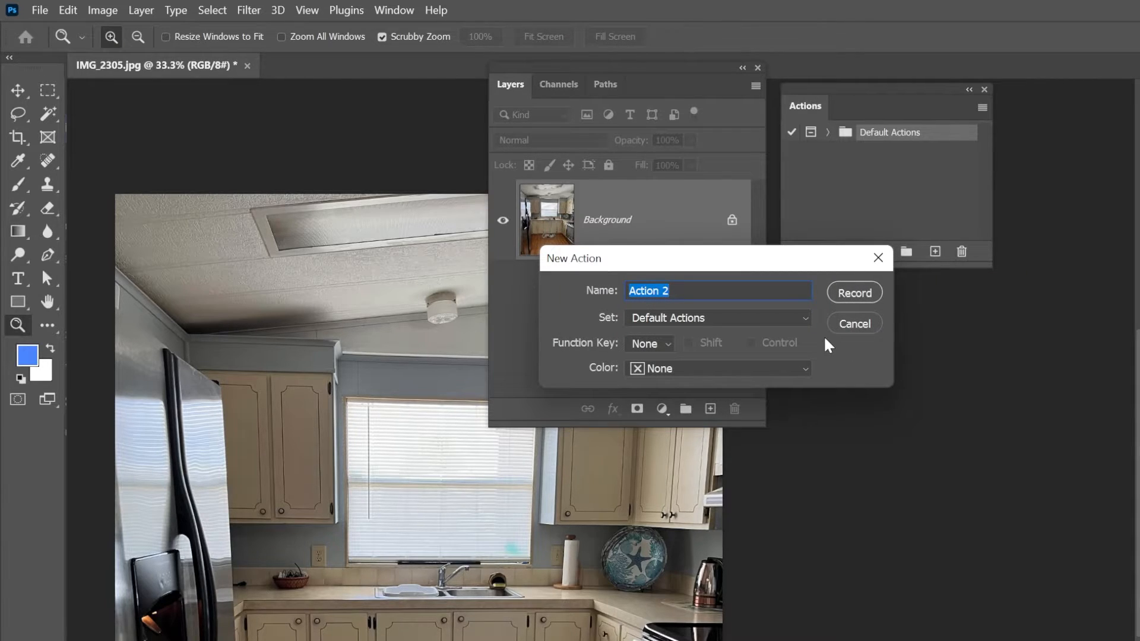
pyautogui.write('LearnWithLine')
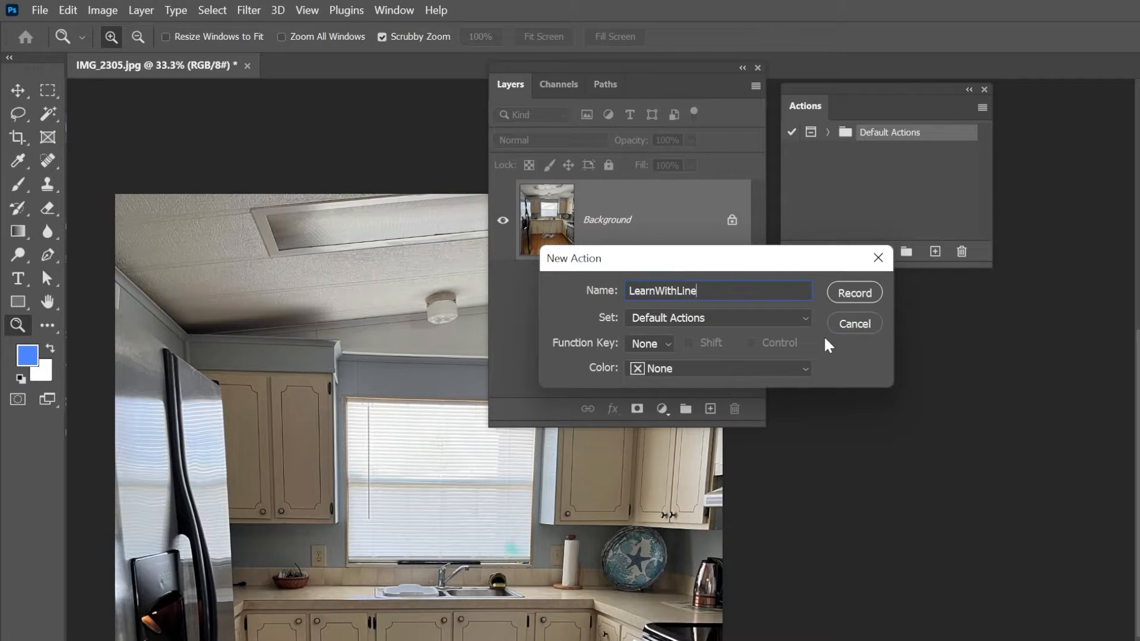
pyautogui.write('ResizeAddBorderAddV')
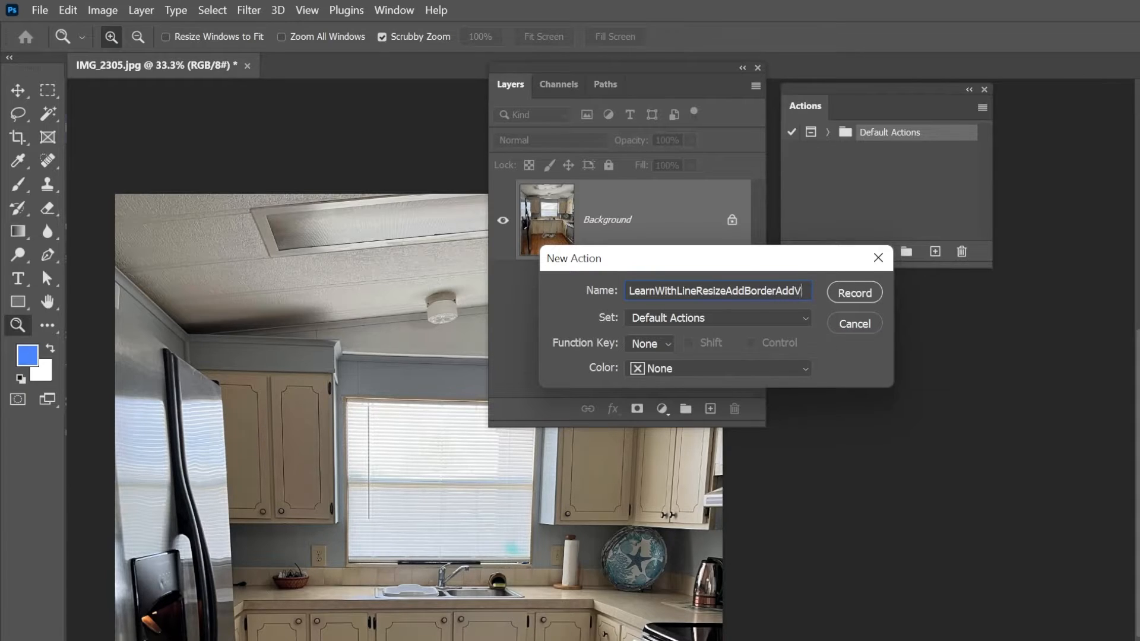
pyautogui.write('ignette')
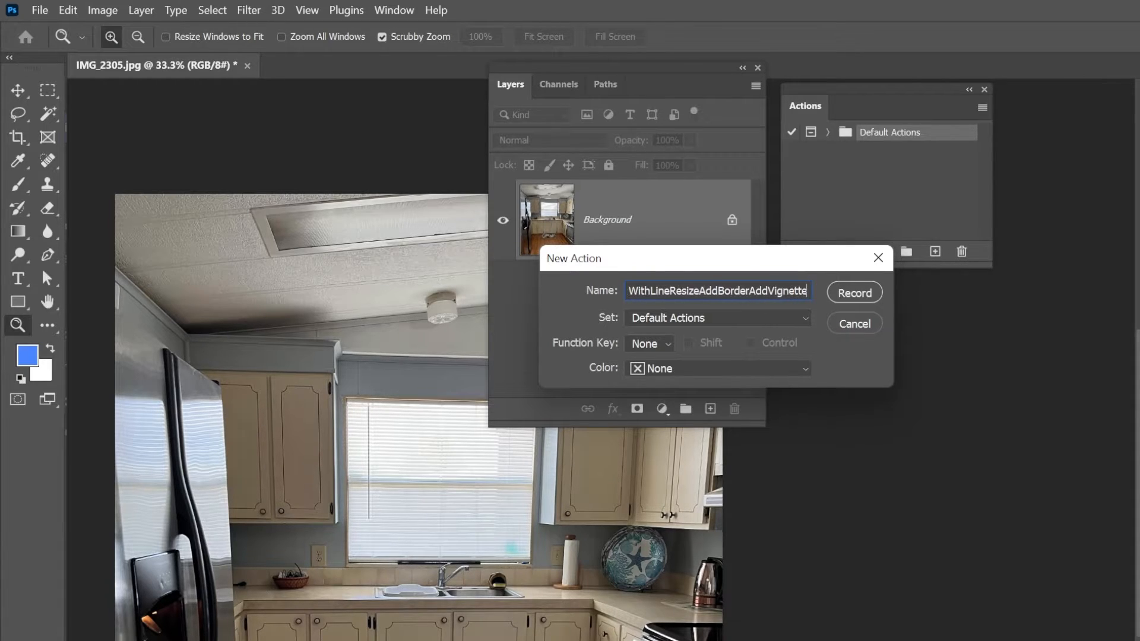
pyautogui.click(843, 291)
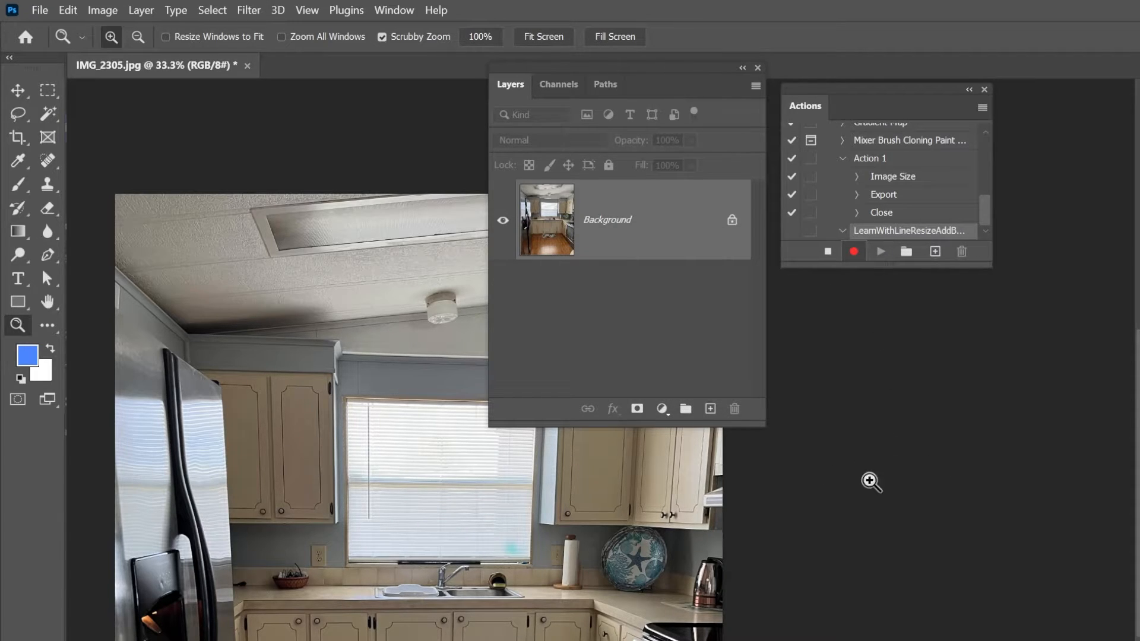
# - Resize the image to a width of 1000 pixels with proportions linked
pyautogui.moveTo(698, 217); pyautogui.dragTo(697, 216)
pyautogui.hotkey('ctrl', 'alt', 'i')
pyautogui.write('12')
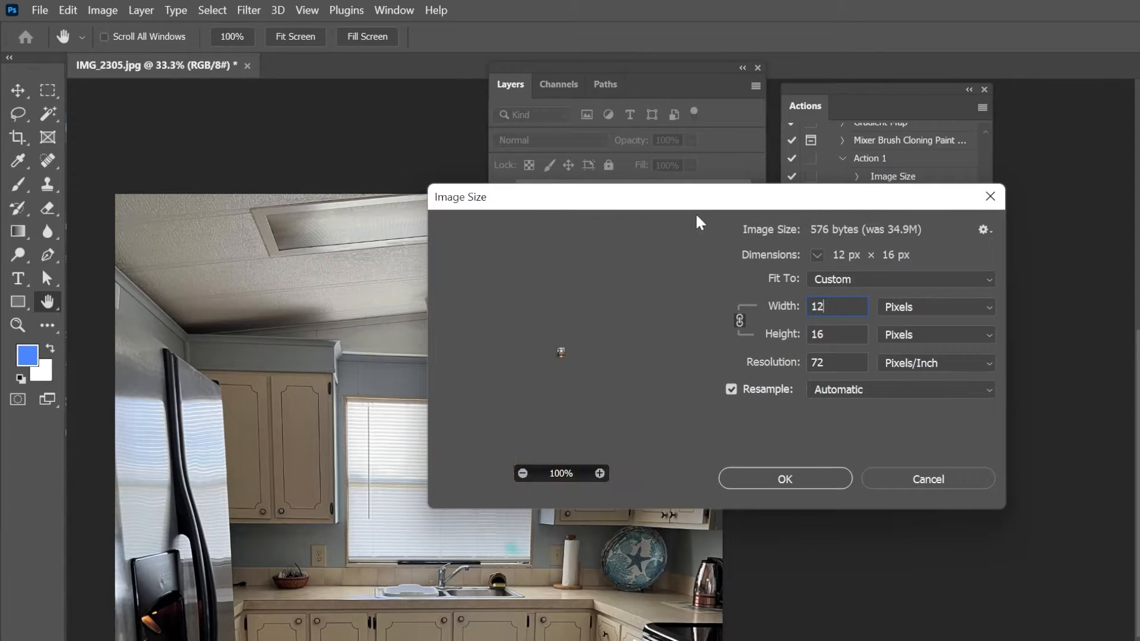
pyautogui.press('BackSpace')
pyautogui.press('BackSpace')
pyautogui.write('1000')
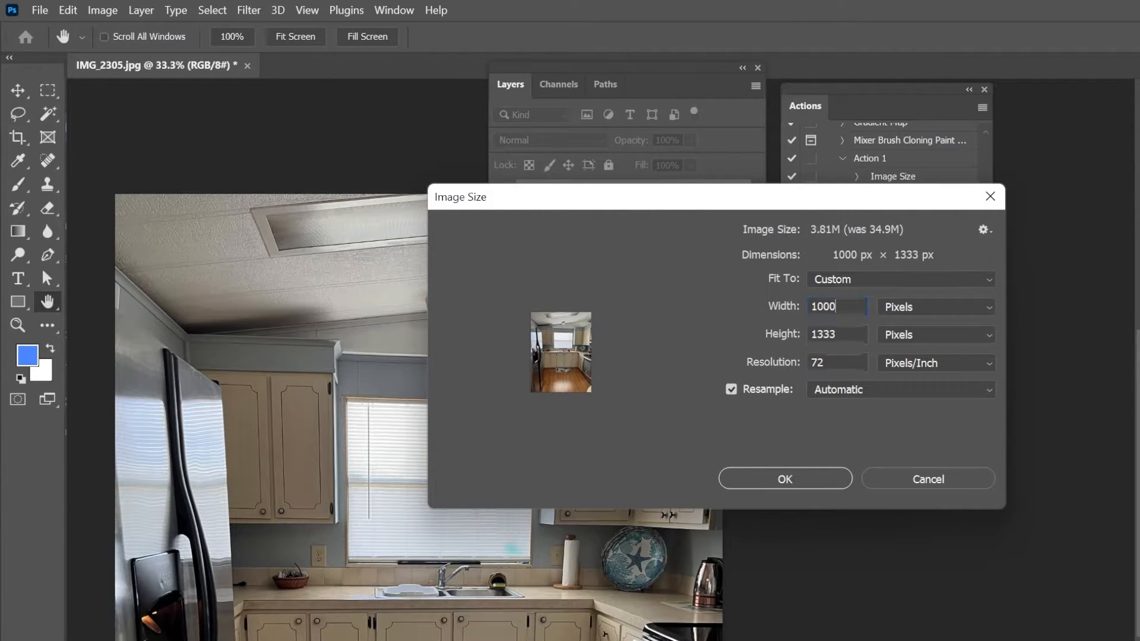
pyautogui.press('Return')
pyautogui.press('z')
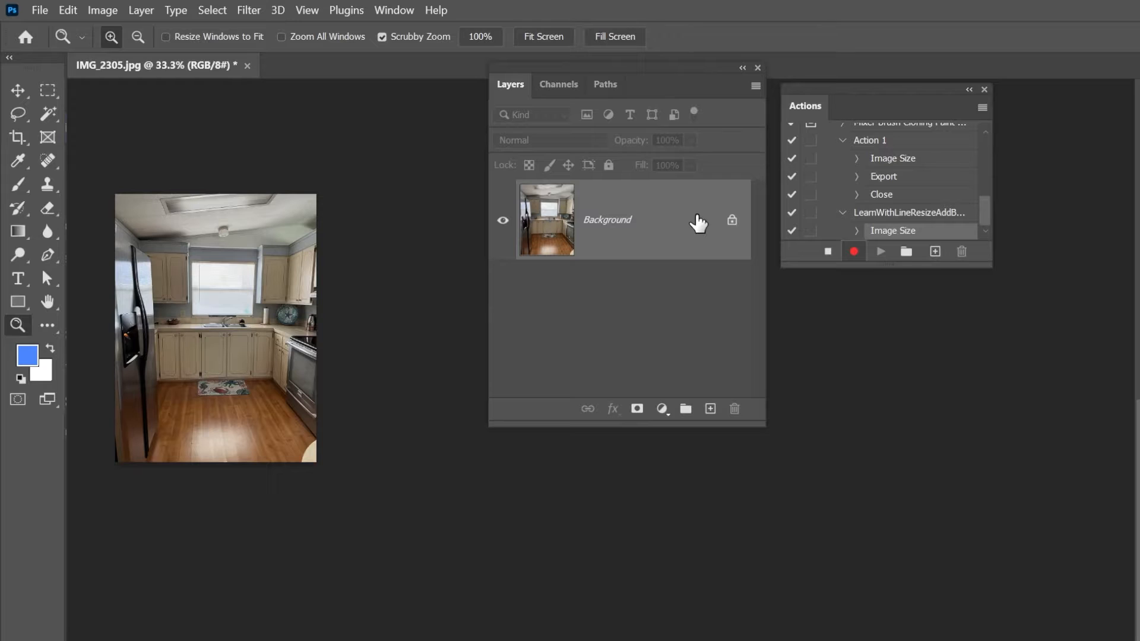
# - Convert the locked Background into a regular layer and apply a white Stroke effect positioned inside its edges
pyautogui.doubleClick(701, 225)
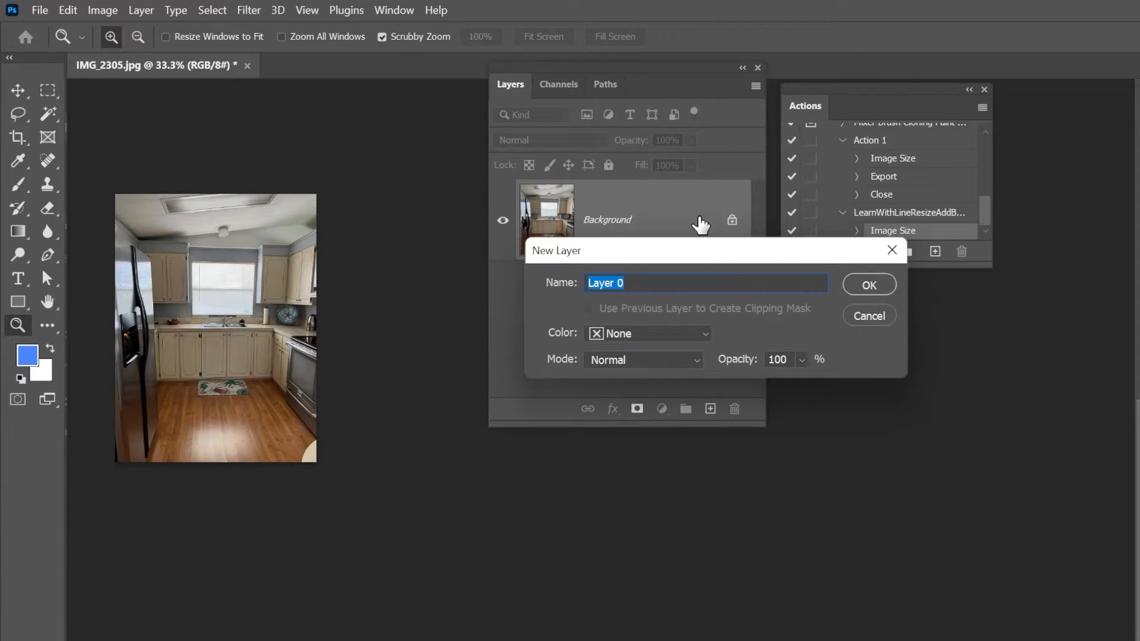
pyautogui.press('Return')
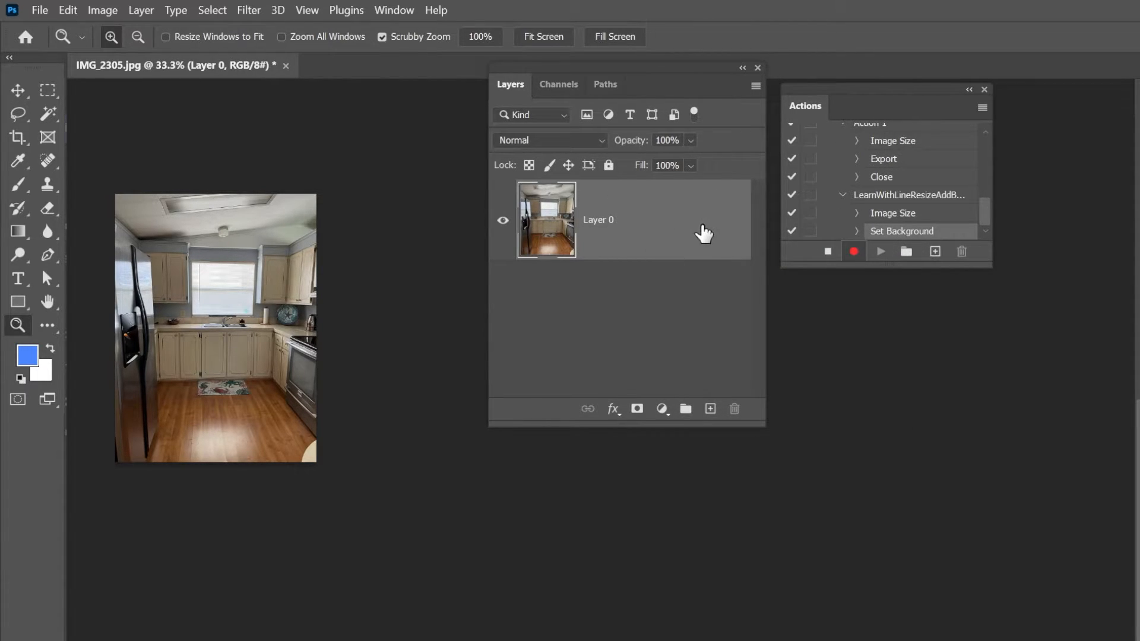
pyautogui.doubleClick(694, 222)
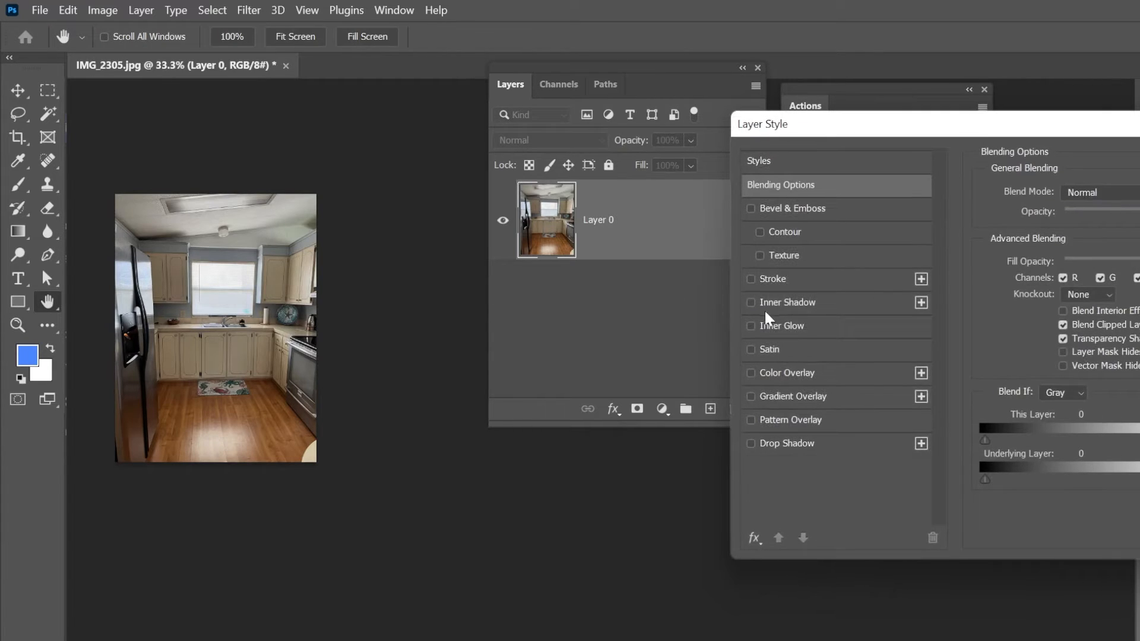
pyautogui.click(774, 279)
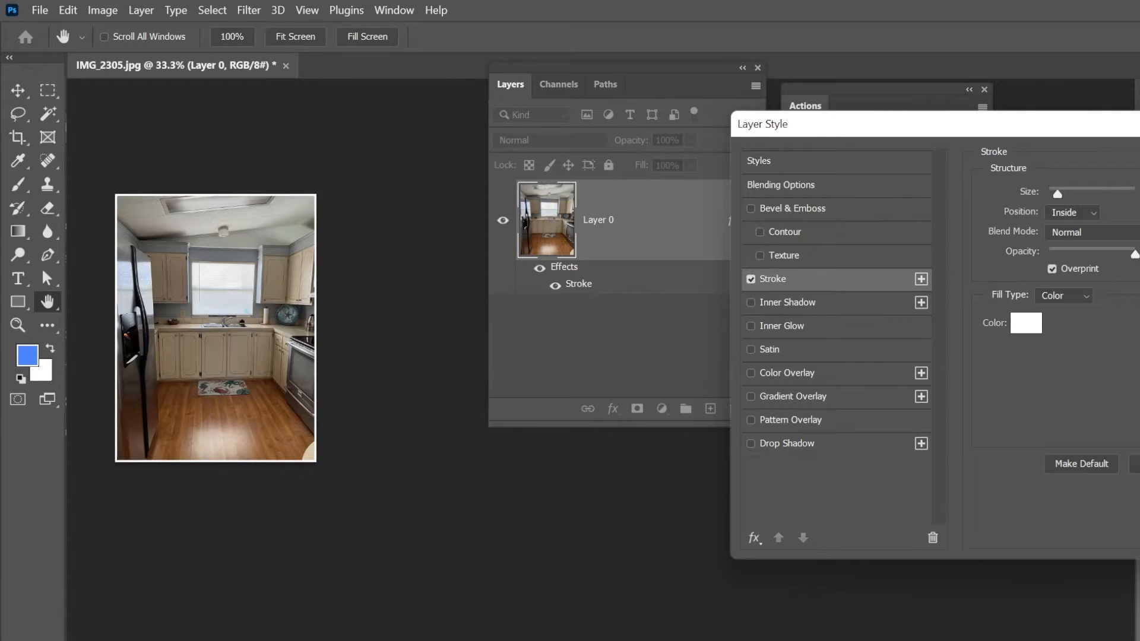
pyautogui.press('Return')
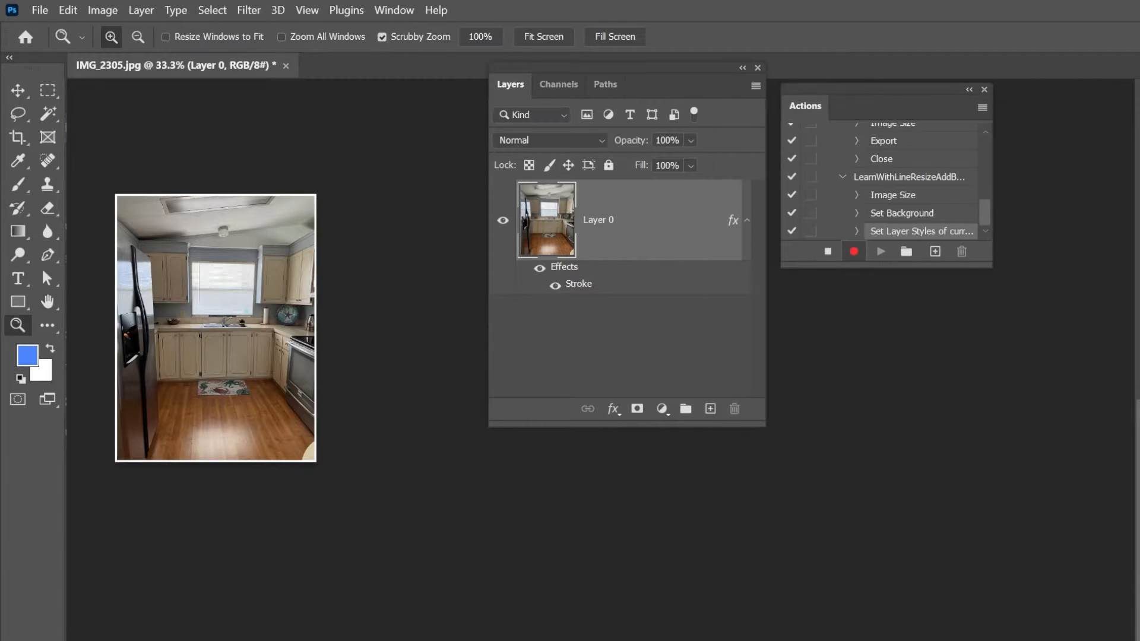
# - Add the black Inner Glow effect with its edge source to Layer 0 and apply the layer style
pyautogui.doubleClick(725, 238)
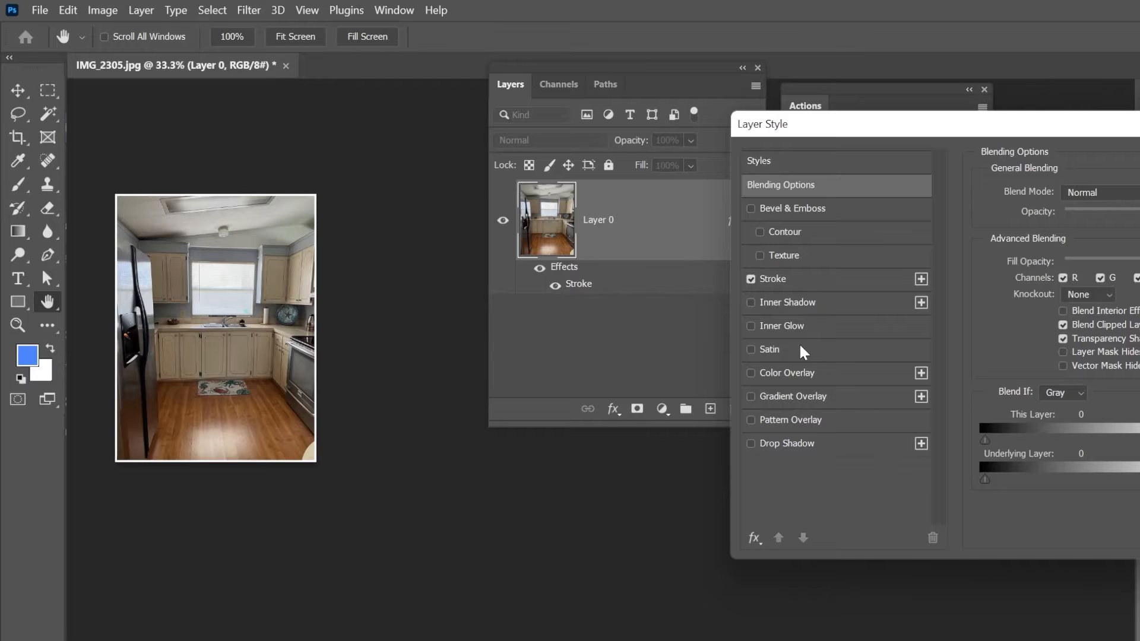
pyautogui.click(783, 326)
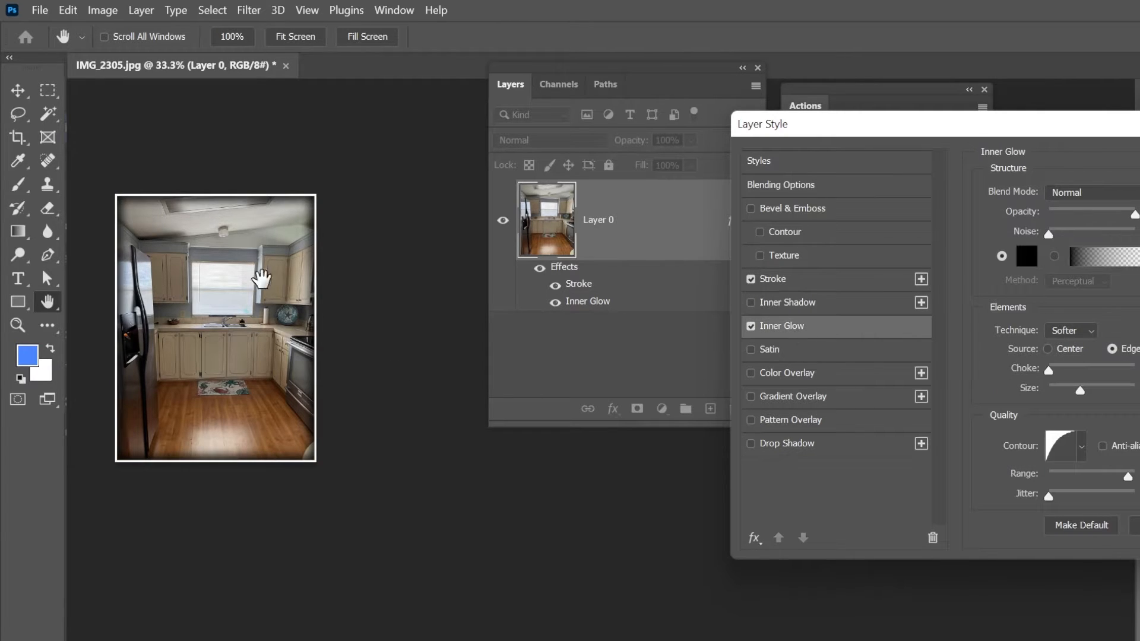
pyautogui.press('Return')
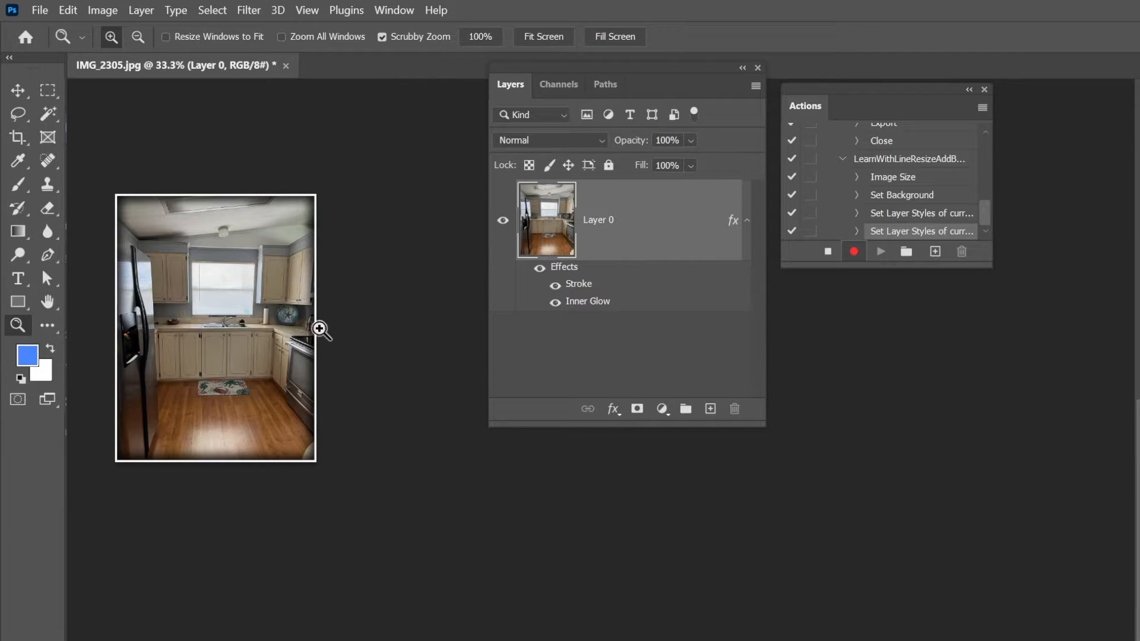
pyautogui.click(40, 12)
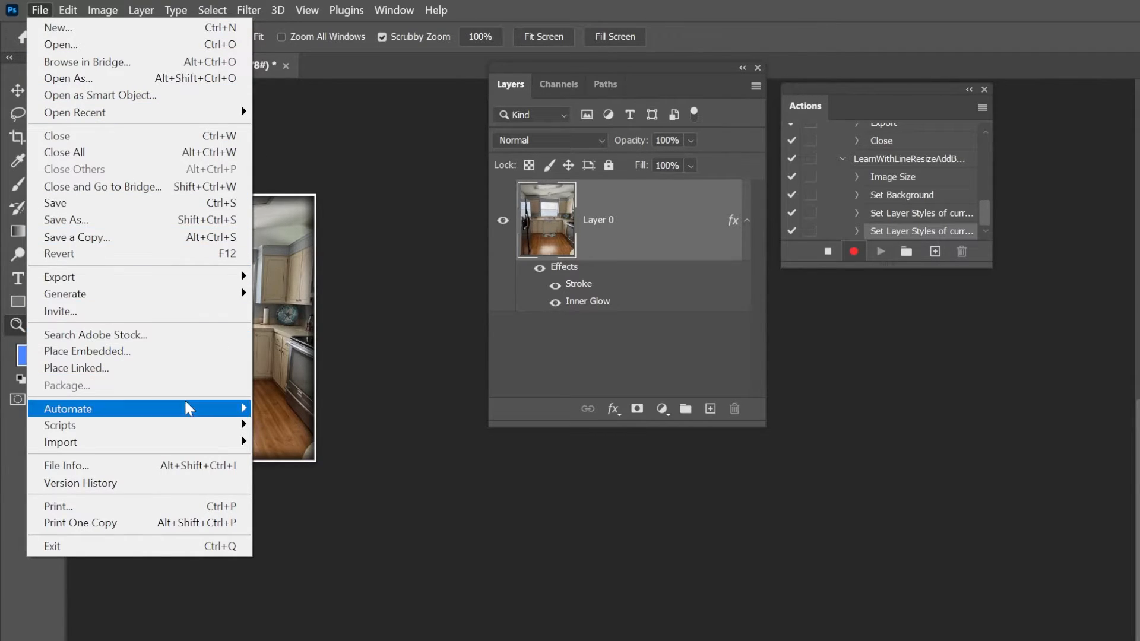
pyautogui.moveTo(187, 416)
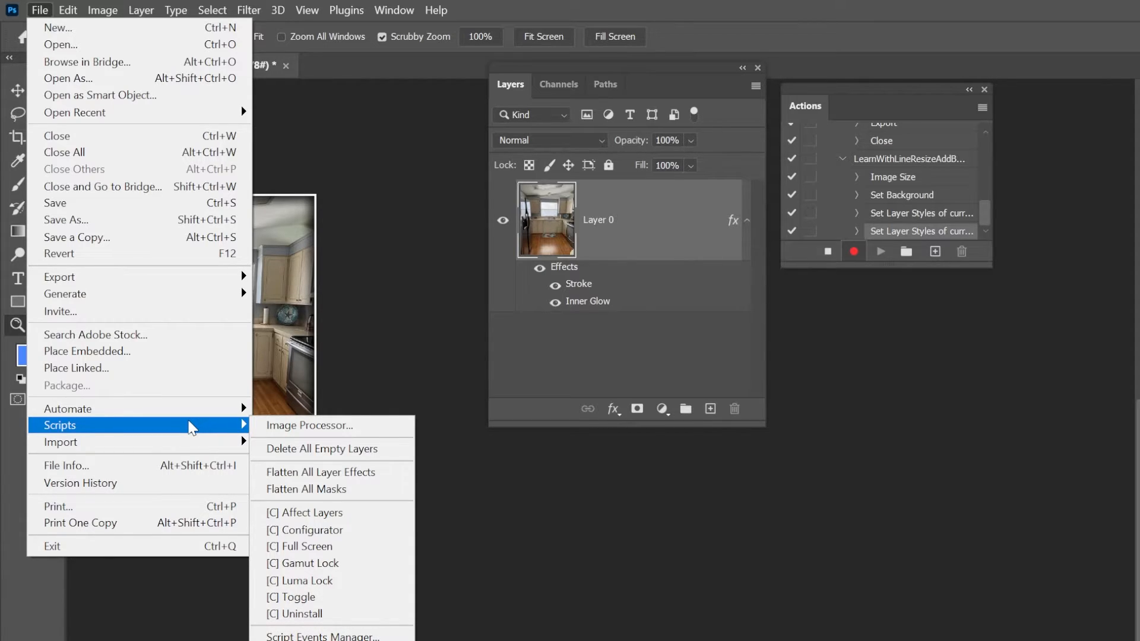
pyautogui.moveTo(244, 112)
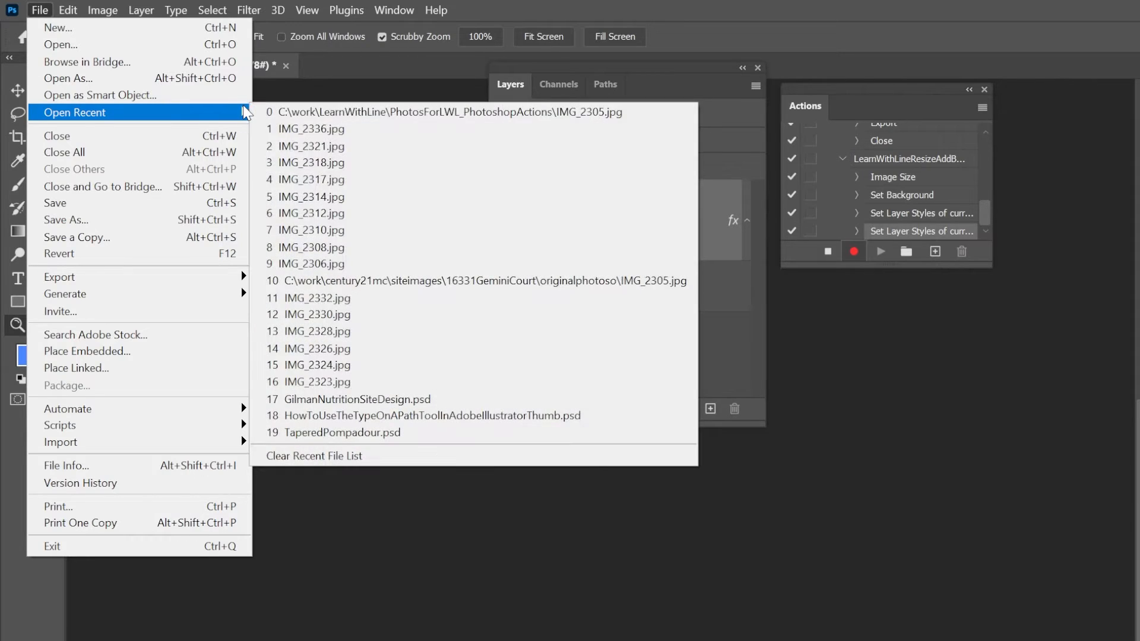
pyautogui.click(364, 2)
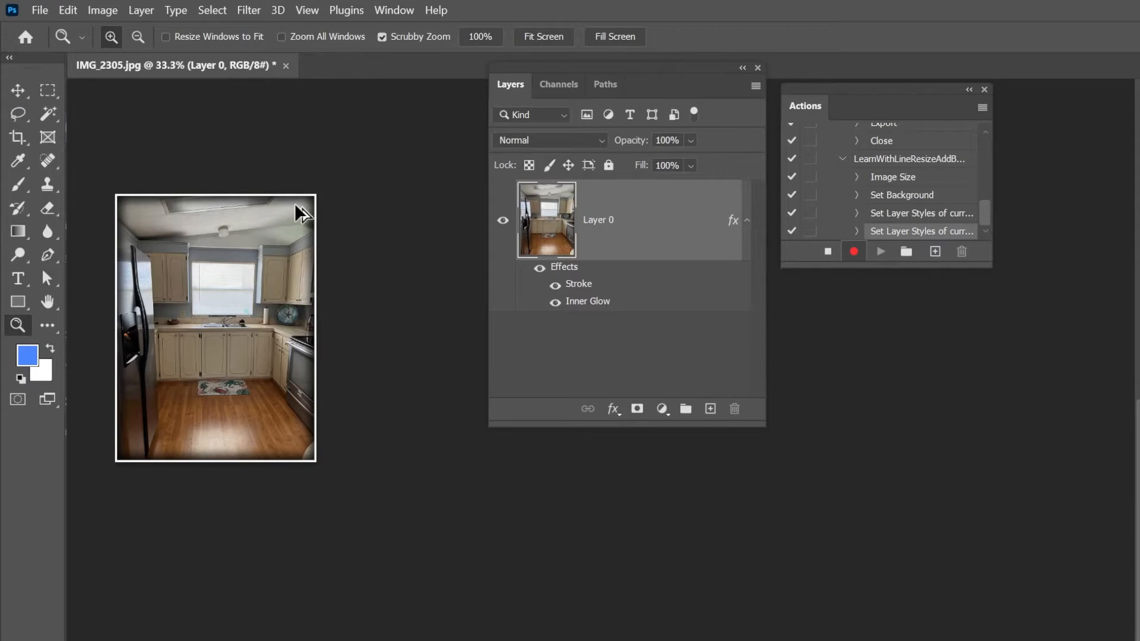
# - Start a Save for Web export of the photo as JPEG, check the preview around the window, and proceed to choosing the save location
pyautogui.hotkey('ctrl', 'alt', 'shift', 's')
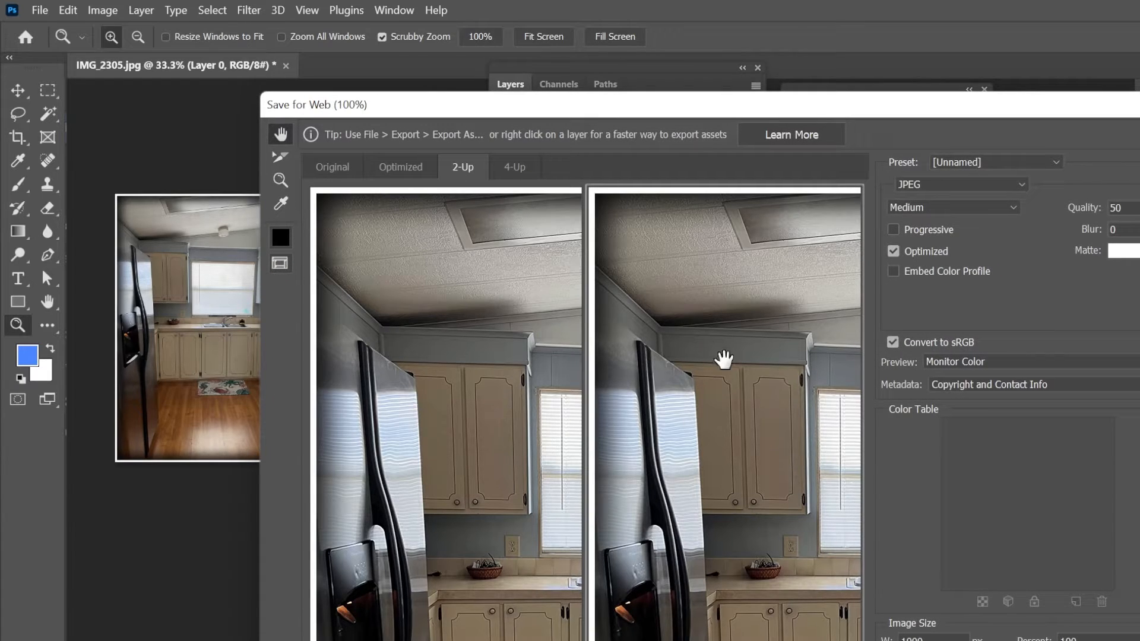
pyautogui.moveTo(756, 425); pyautogui.dragTo(654, 351)
pyautogui.moveTo(781, 433); pyautogui.dragTo(685, 366)
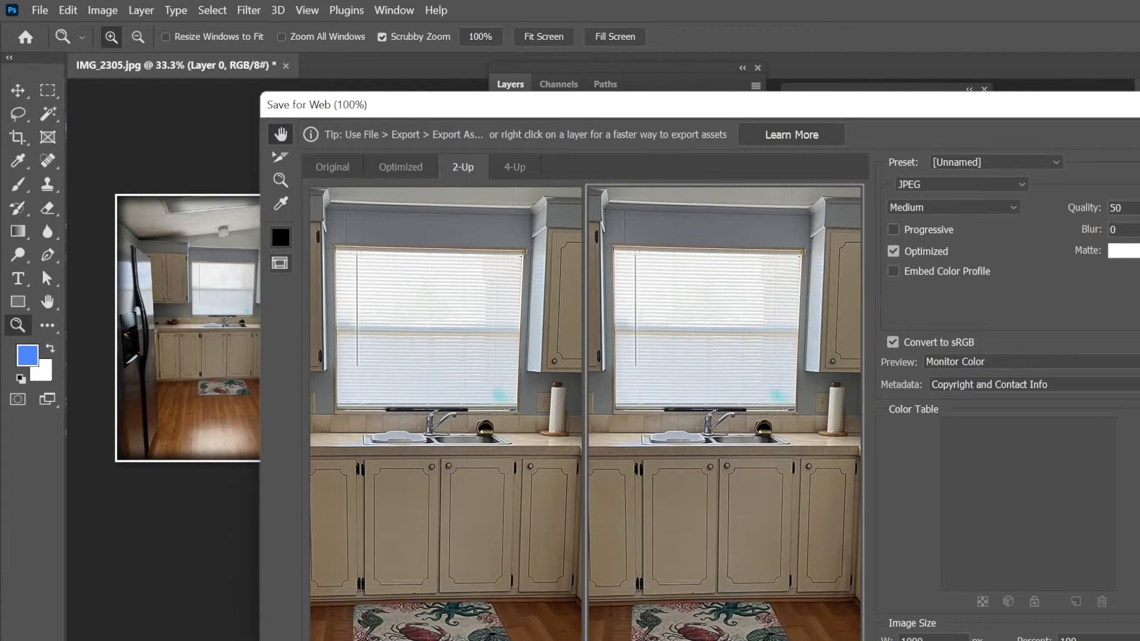
pyautogui.press('Return')
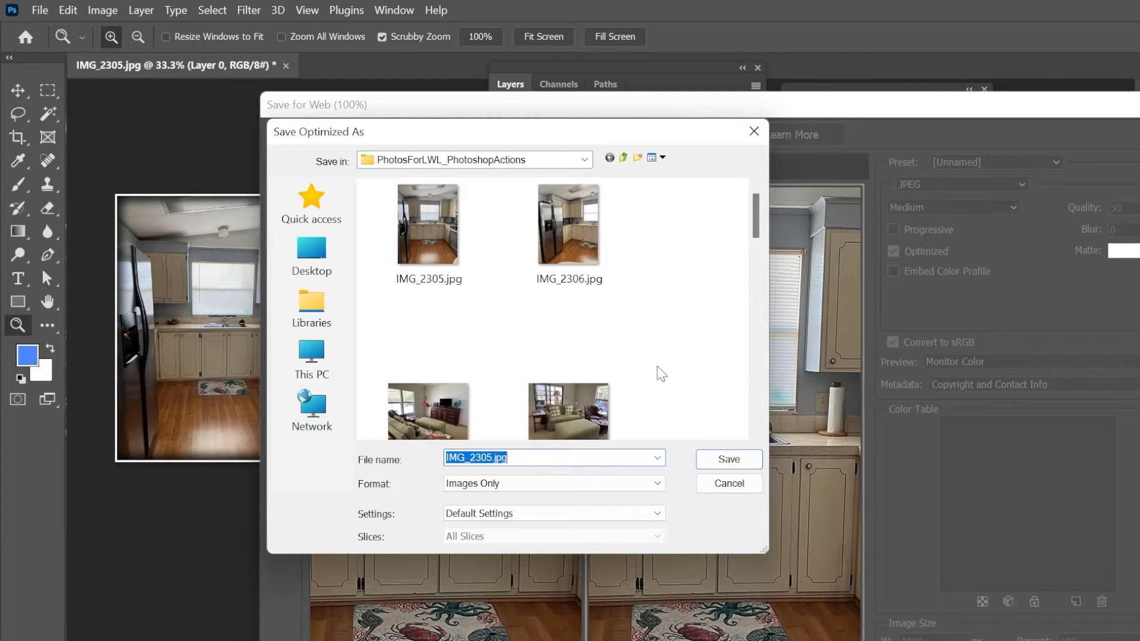
# - Switch to File Explorer and create a folder named ResizedAddedBorderAndShadow inside PhotosForLWL_PhotoshopActions
pyautogui.hotkey('alt', 'Tab')
pyautogui.hotkey('alt', 'Tab')
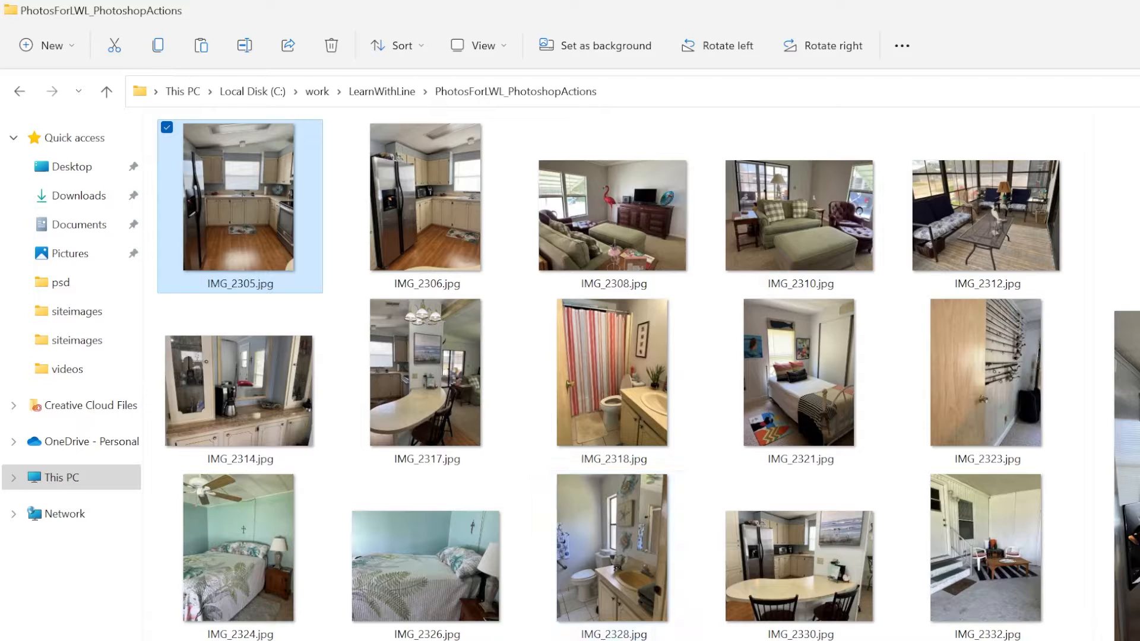
pyautogui.rightClick(538, 555)
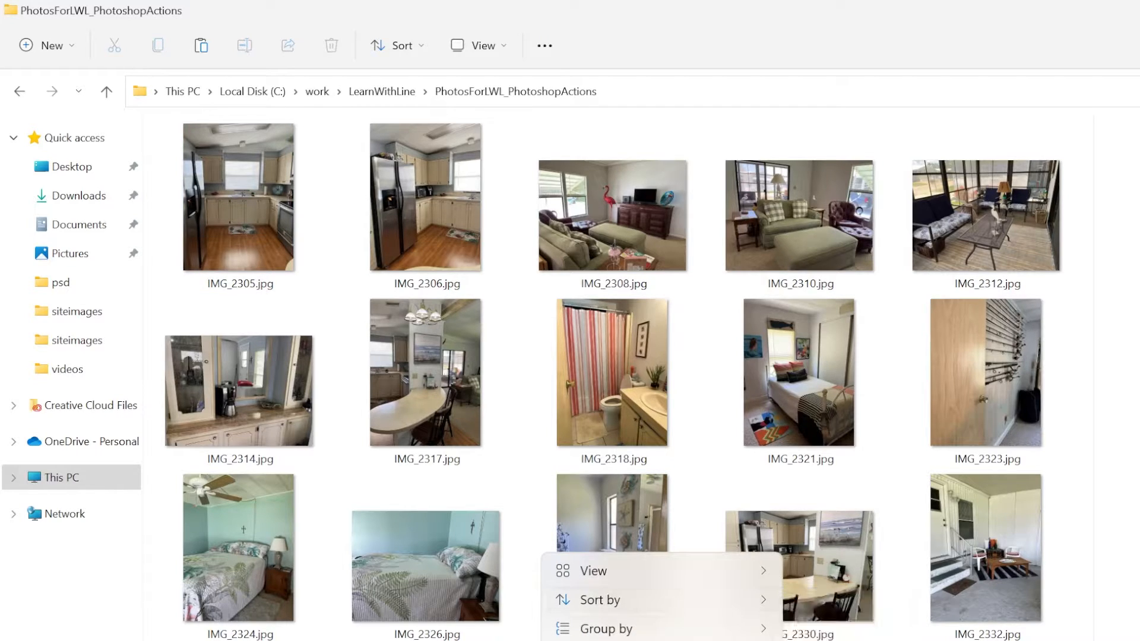
pyautogui.moveTo(677, 640)
pyautogui.click(840, 381)
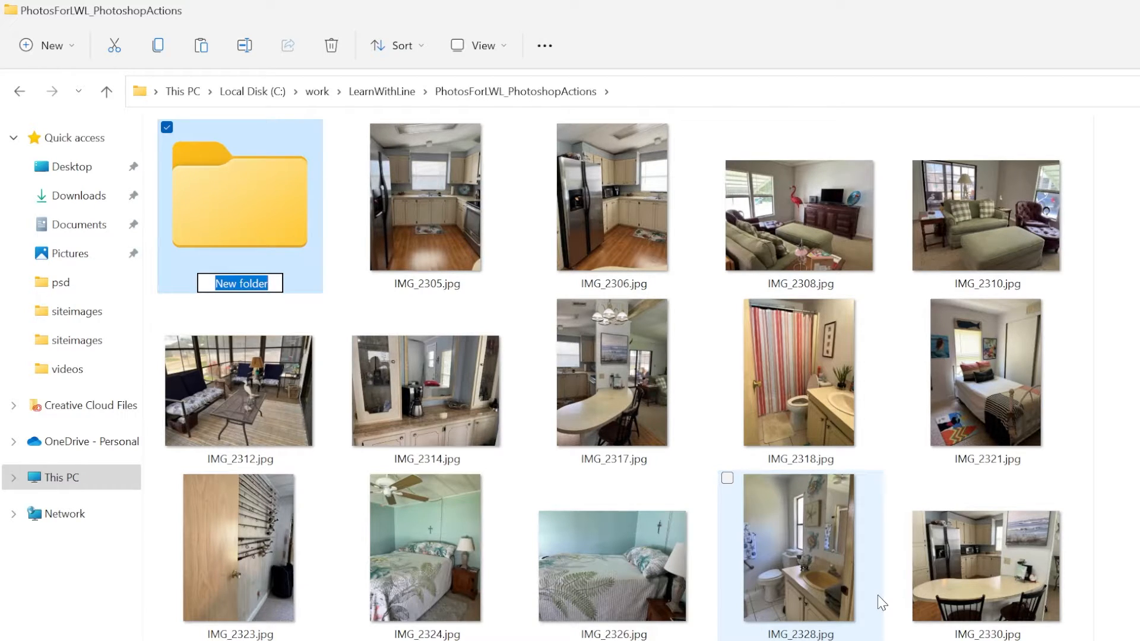
pyautogui.write('Resize')
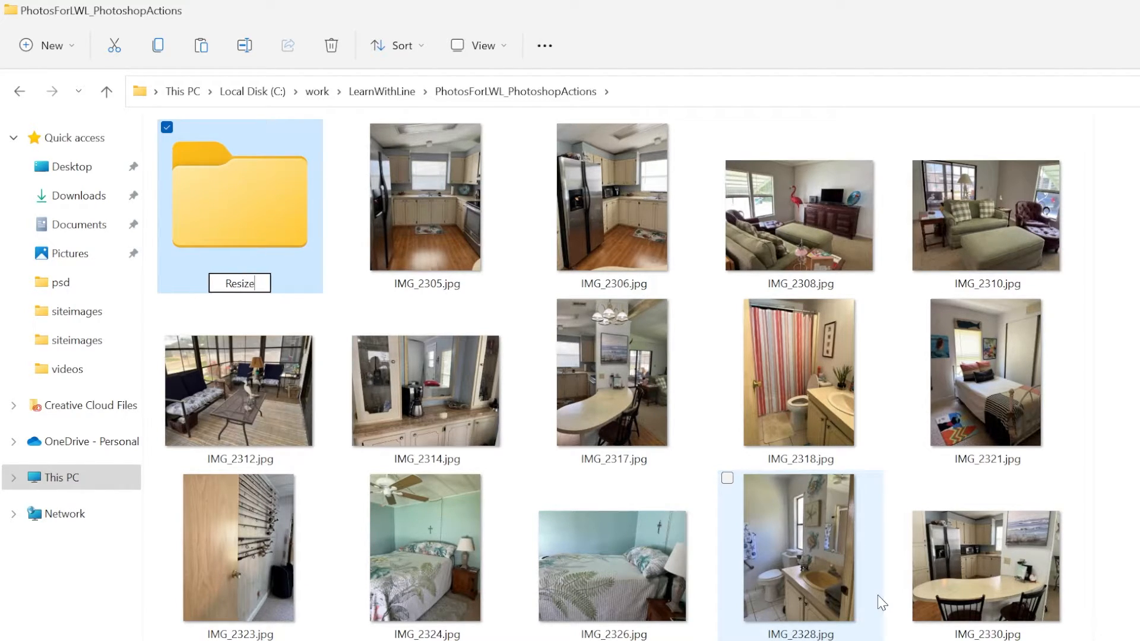
pyautogui.write('dA')
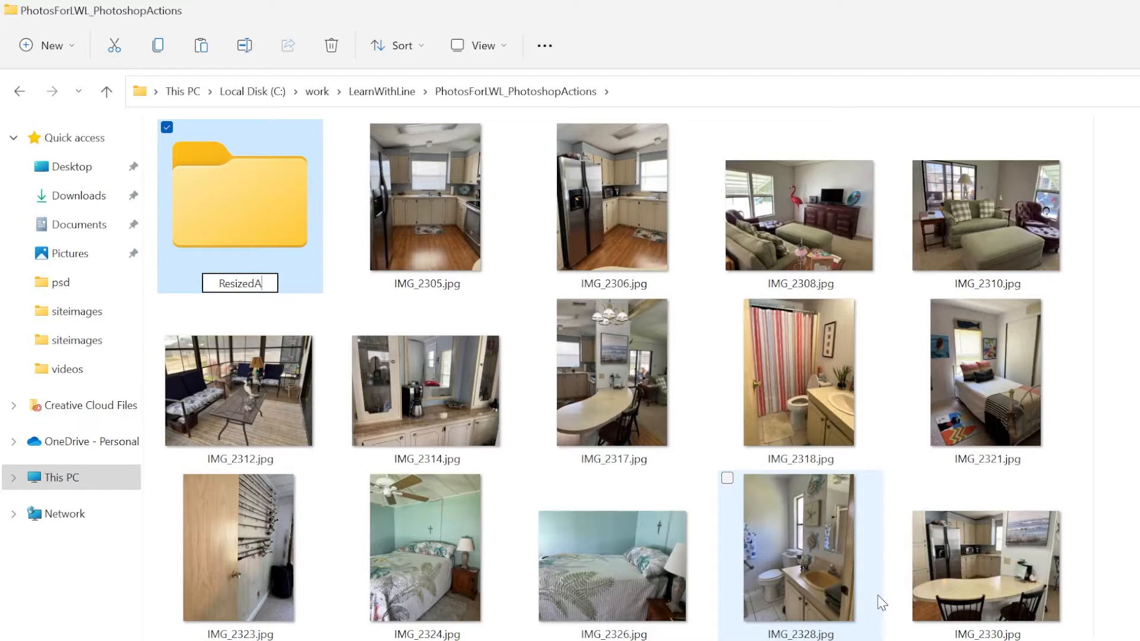
pyautogui.write('ddedBorder')
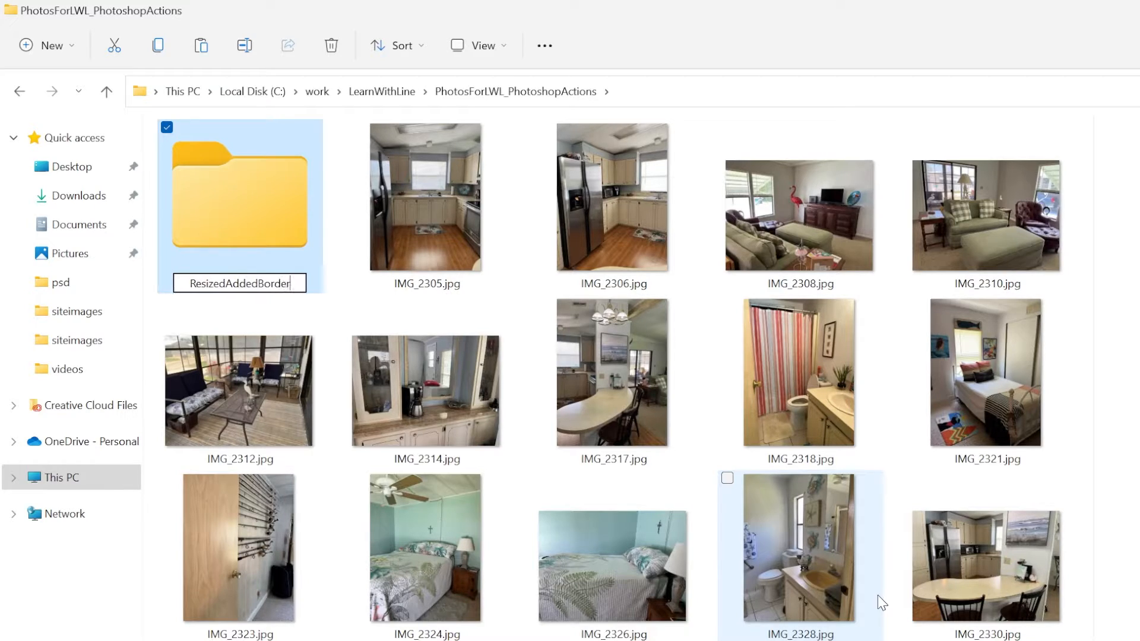
pyautogui.write('AndShadow')
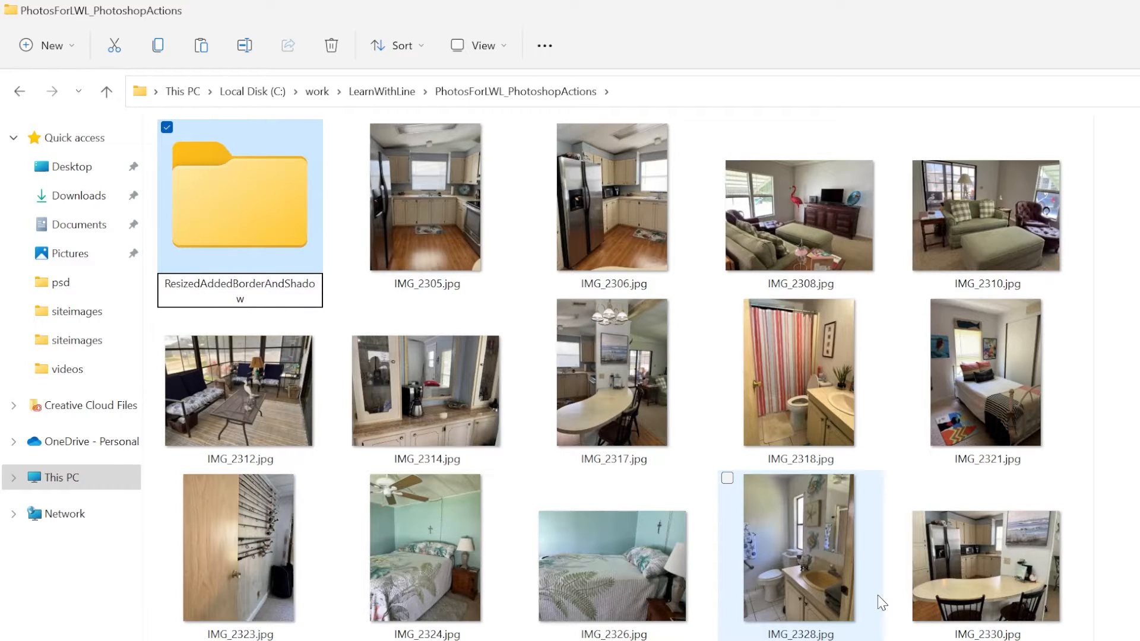
pyautogui.press('Return')
# - Switch back to Photoshop and save the optimized IMG_2305.jpg into the ResizedAddedBorderAndShadow folder
pyautogui.hotkey('alt', 'Tab')
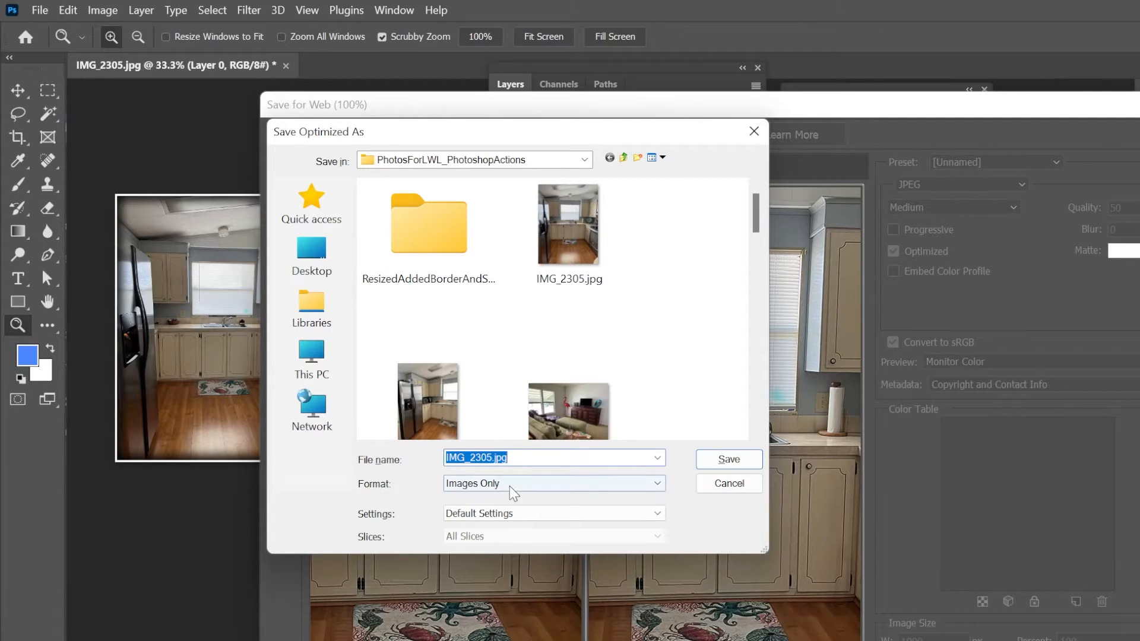
pyautogui.click(422, 267)
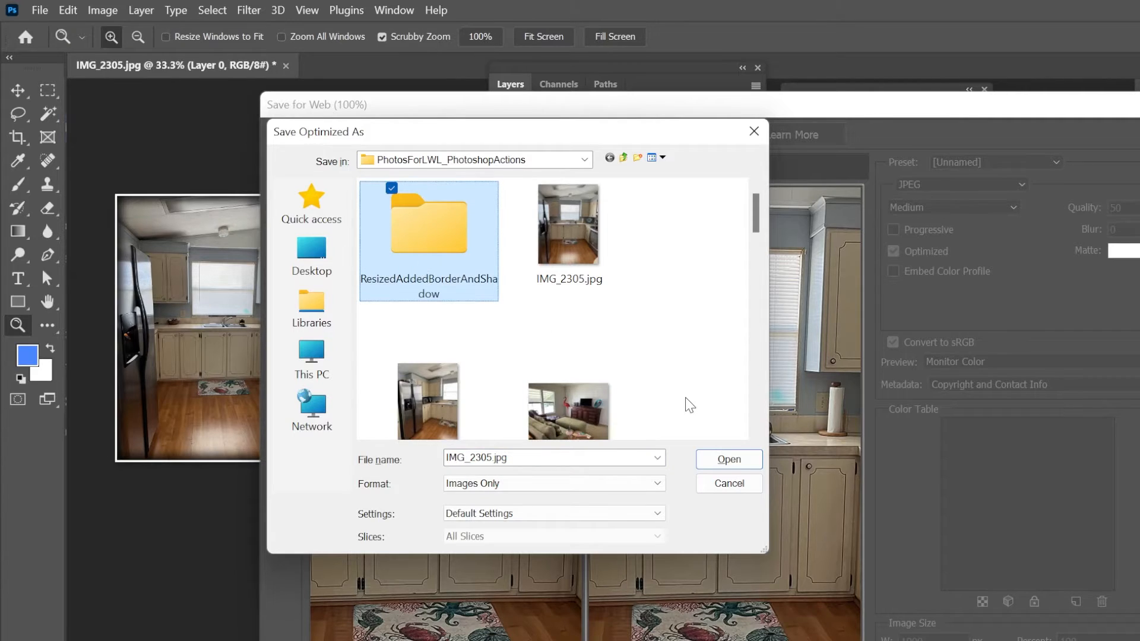
pyautogui.click(718, 461)
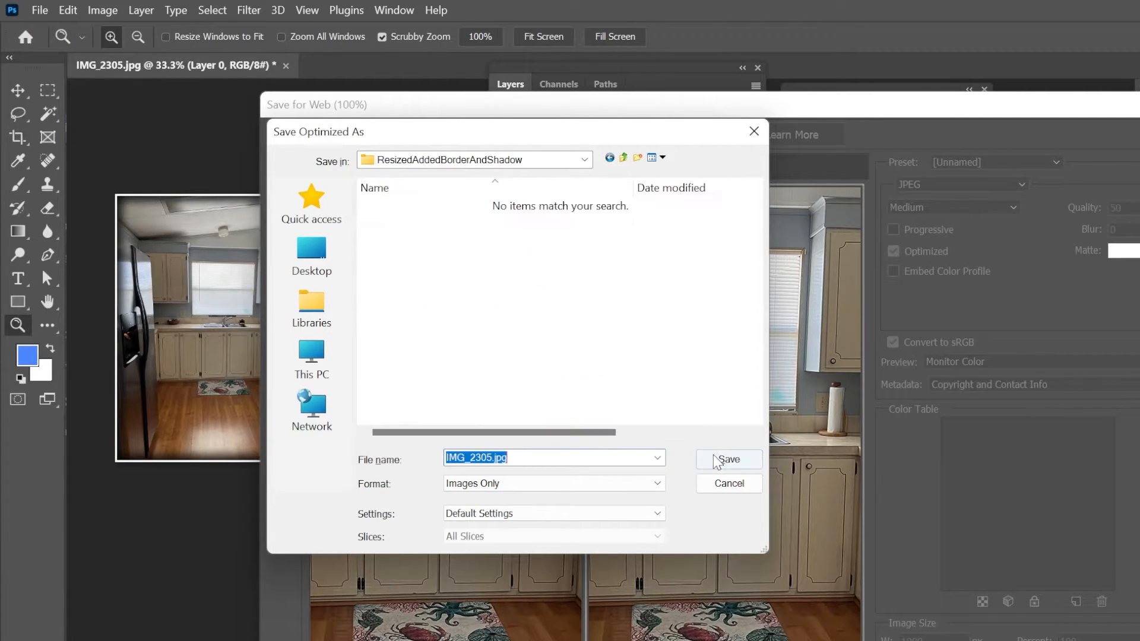
pyautogui.click(719, 462)
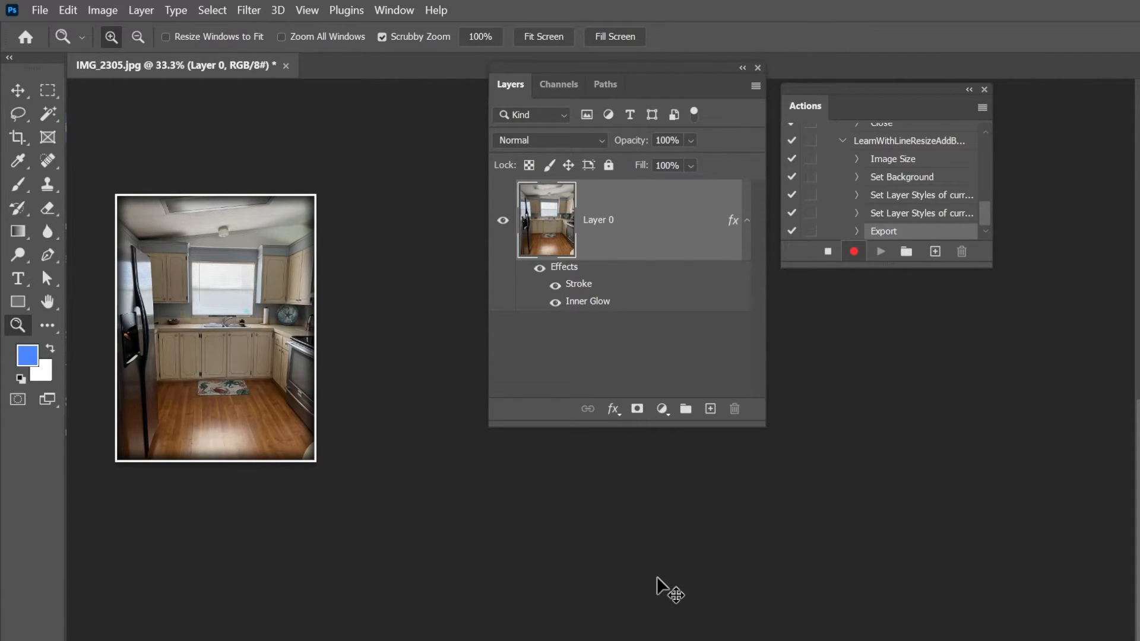
# - Close IMG_2305.jpg without saving its changes and stop recording the action
pyautogui.hotkey('ctrl', 'w')
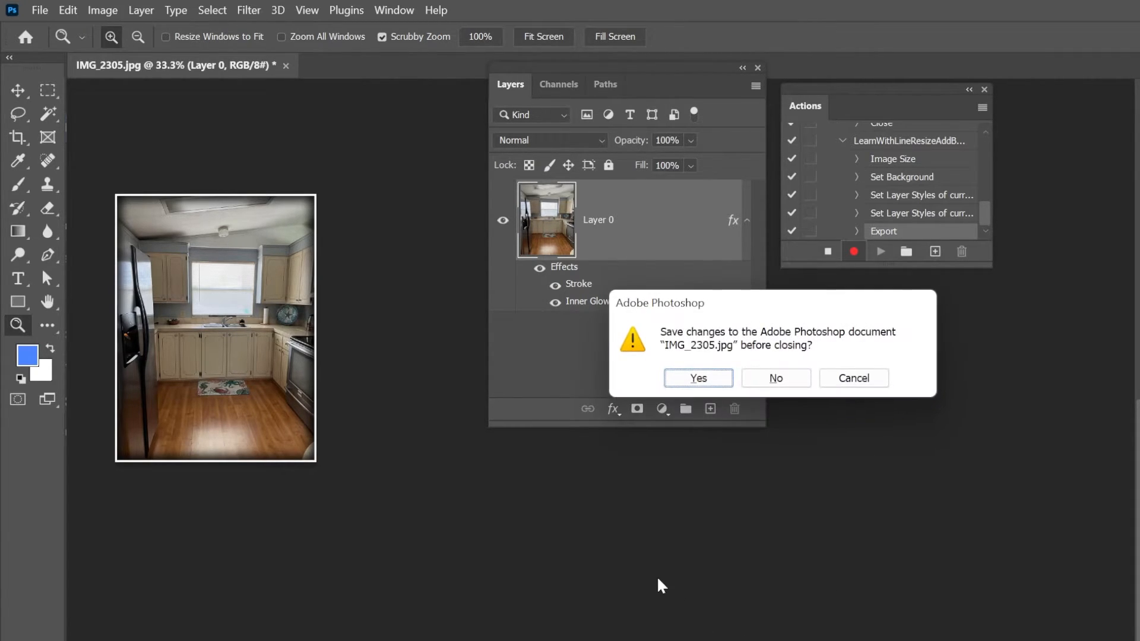
pyautogui.click(777, 380)
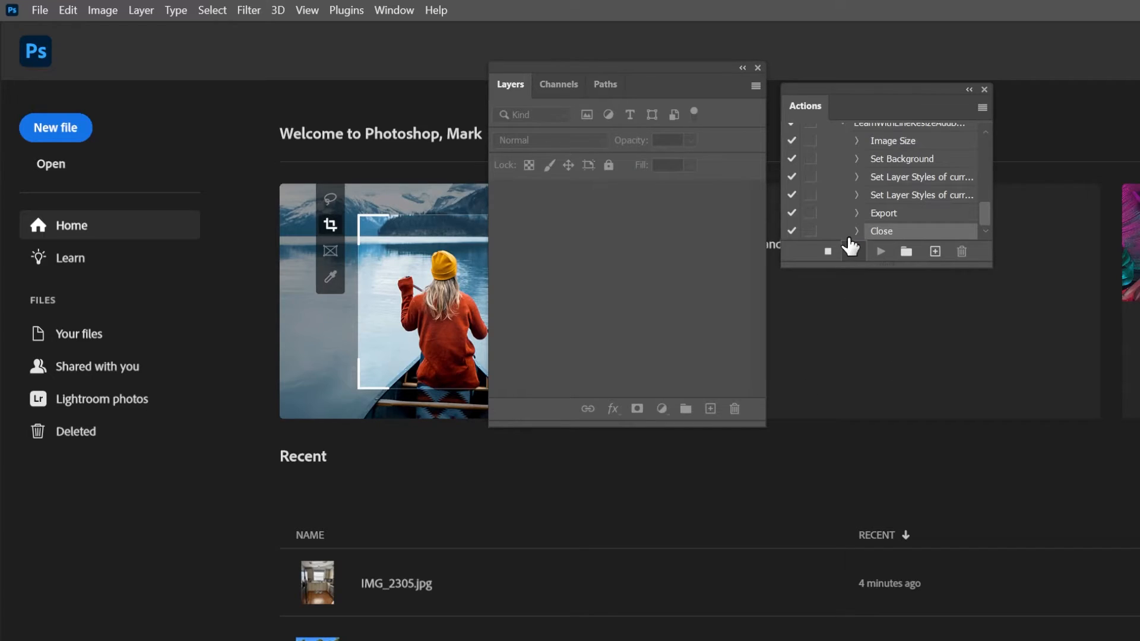
pyautogui.click(828, 251)
# - Select the newly recorded LearnWithLineResizeAddBorderAddVignette action and widen the actions list enough to show its full name
pyautogui.scroll(2, 892, 175)
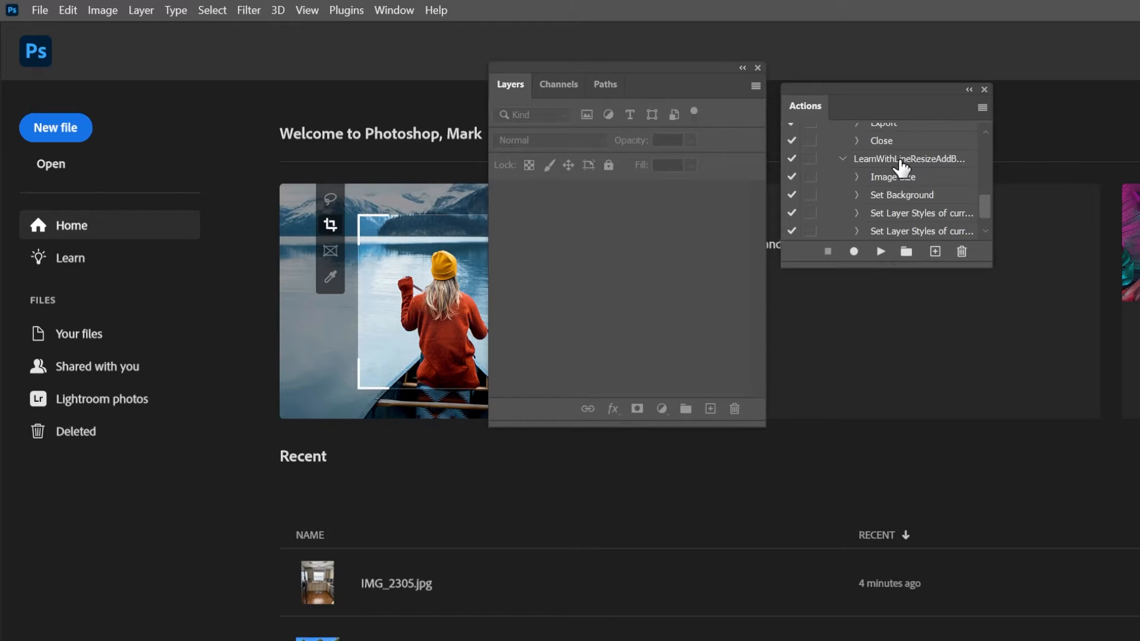
pyautogui.click(901, 162)
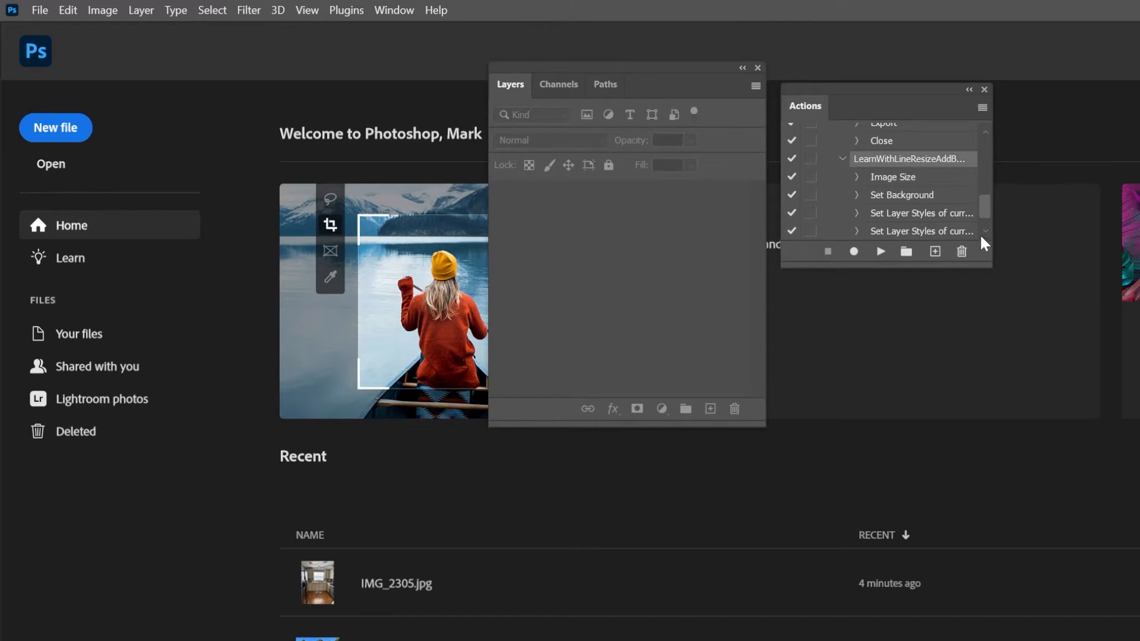
pyautogui.moveTo(985, 254); pyautogui.dragTo(1046, 254)
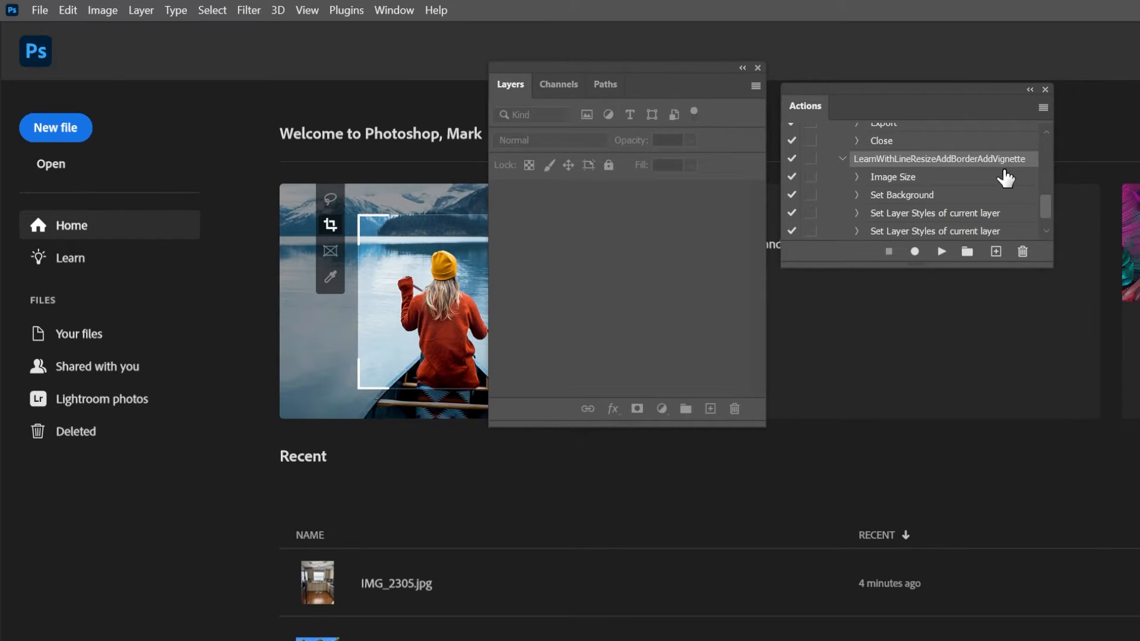
# - Switch to File Explorer and open IMG_2306.jpg from PhotosForLWL_PhotoshopActions with Adobe Photoshop 2022
pyautogui.press('super+Tab')
pyautogui.hotkey('alt', 'Tab')
pyautogui.hotkey('alt', 'Tab')
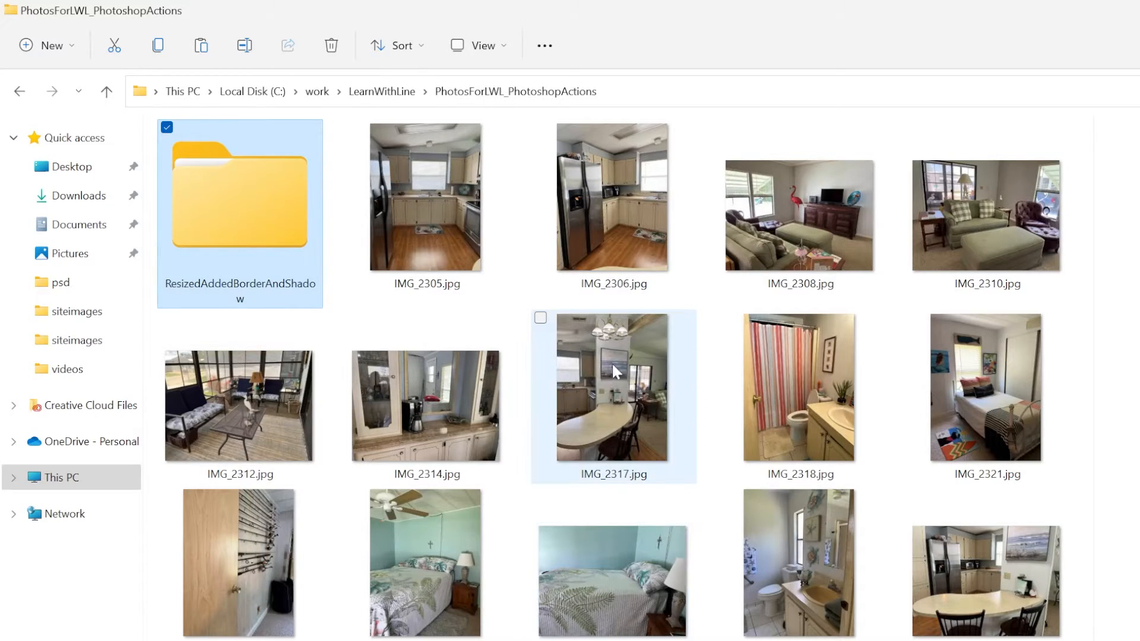
pyautogui.click(605, 231)
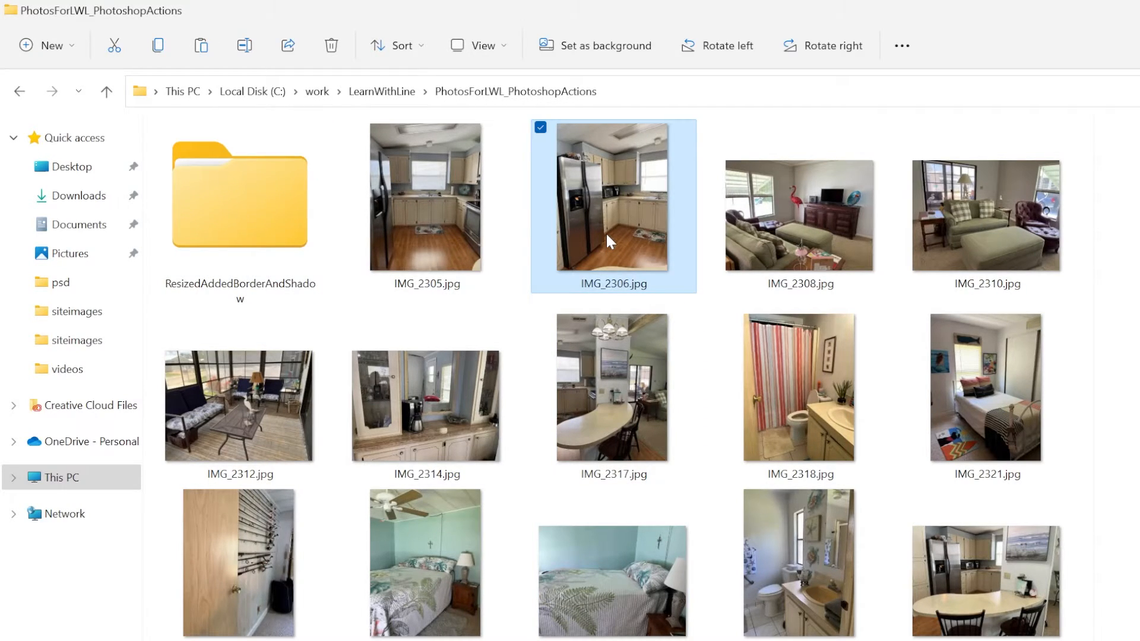
pyautogui.rightClick(606, 232)
pyautogui.moveTo(724, 360)
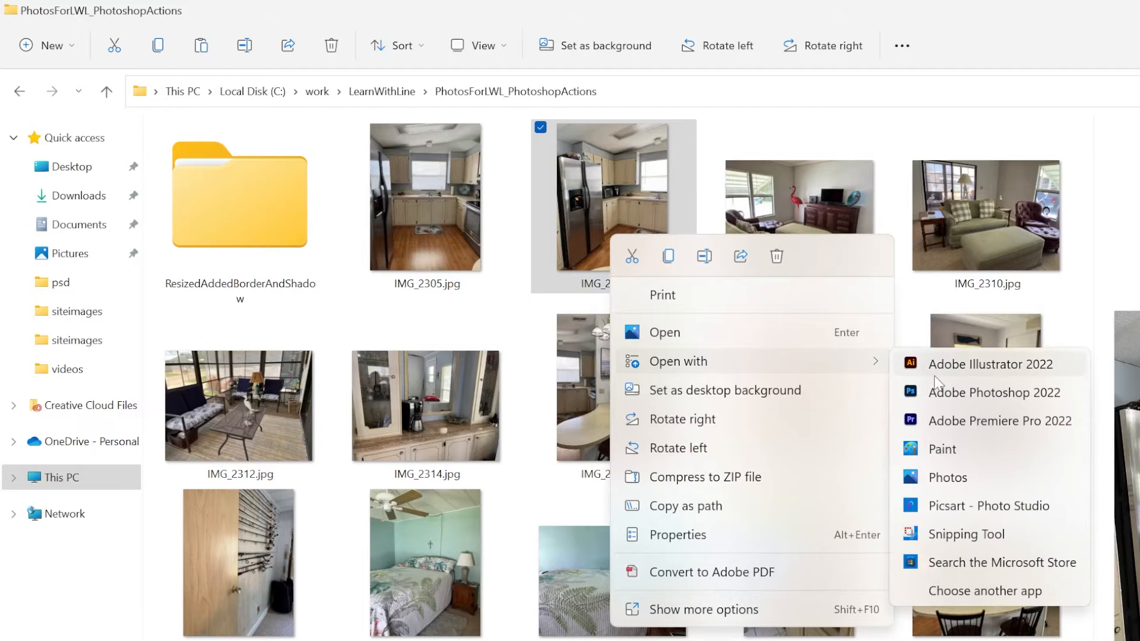
pyautogui.click(960, 392)
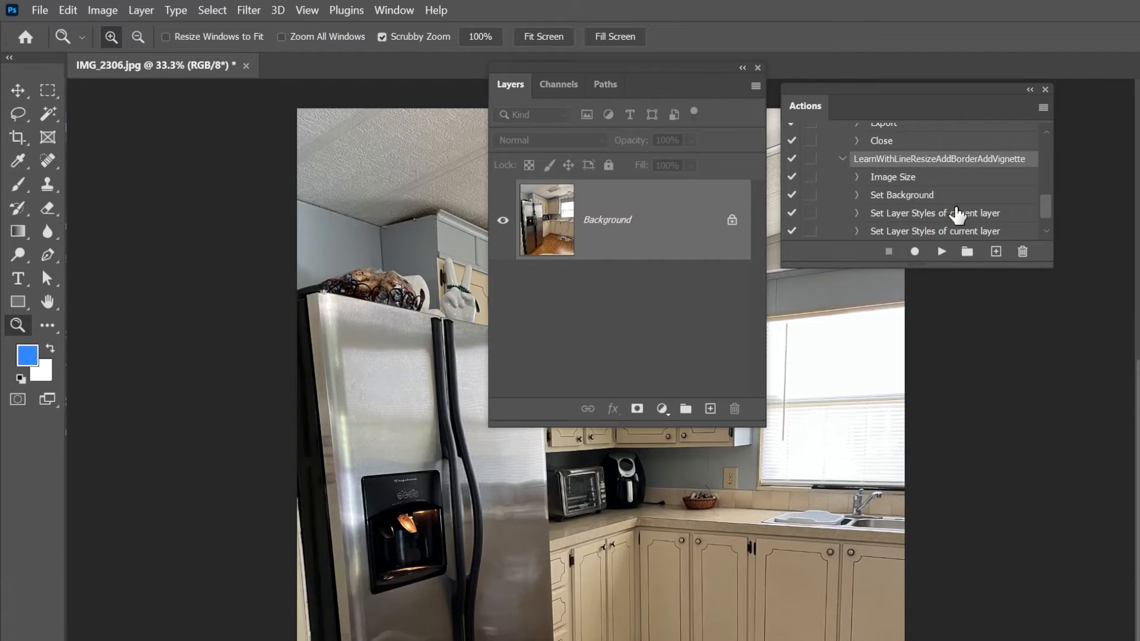
# - Review the recorded commands and play the LearnWithLineResizeAddBorderAddVignette action on IMG_2306.jpg
pyautogui.scroll(5, 962, 184)
pyautogui.scroll(-5, 962, 184)
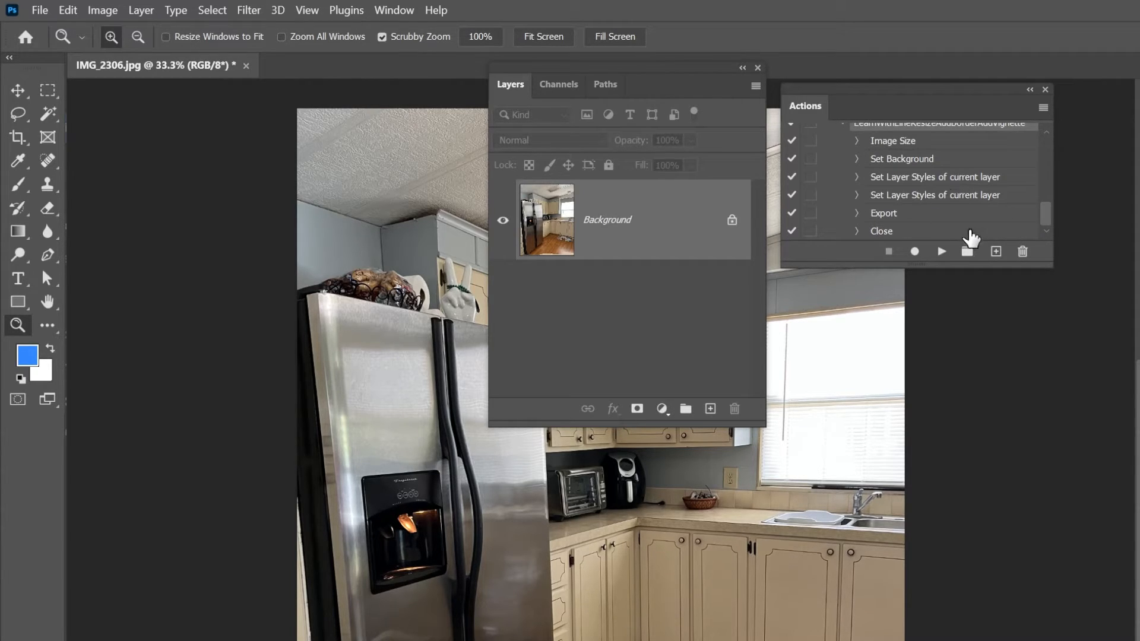
pyautogui.click(942, 251)
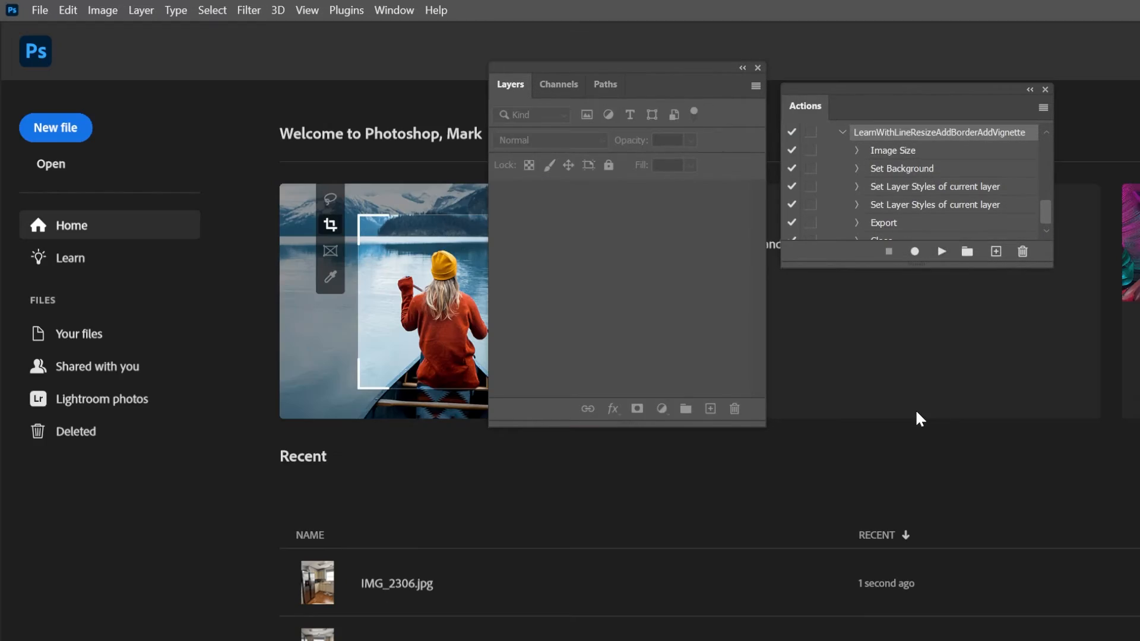
# - Switch to File Explorer, view the exported IMG_2305.jpg and IMG_2306.jpg in ResizedAddedBorderAndShadow to compare their borders and vignettes, and close the viewer
pyautogui.hotkey('alt', 'Tab')
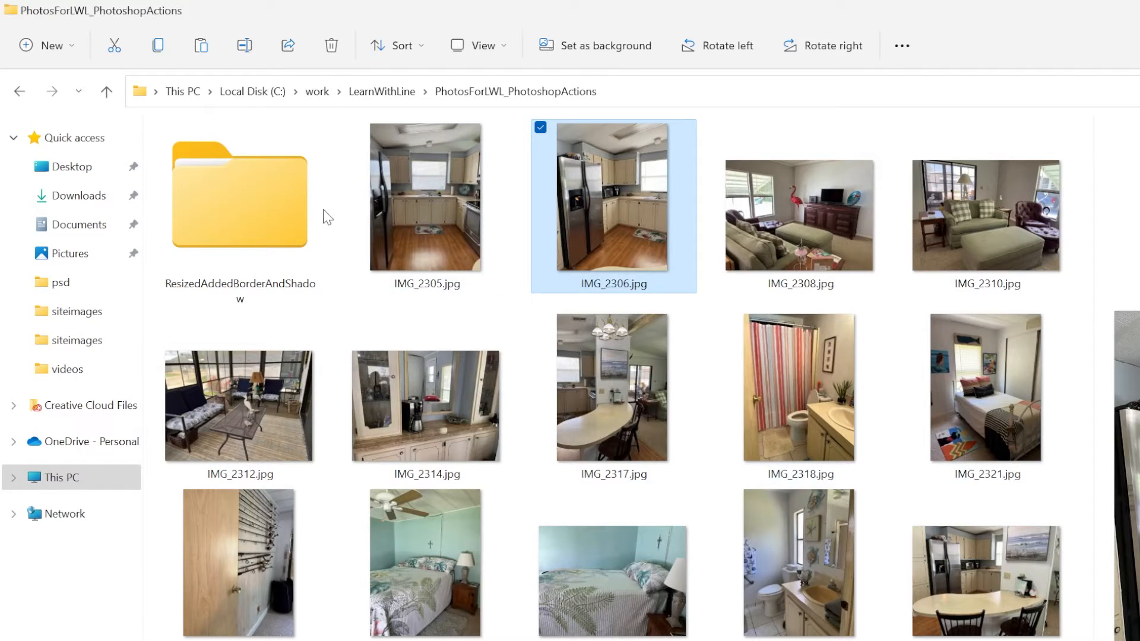
pyautogui.doubleClick(324, 217)
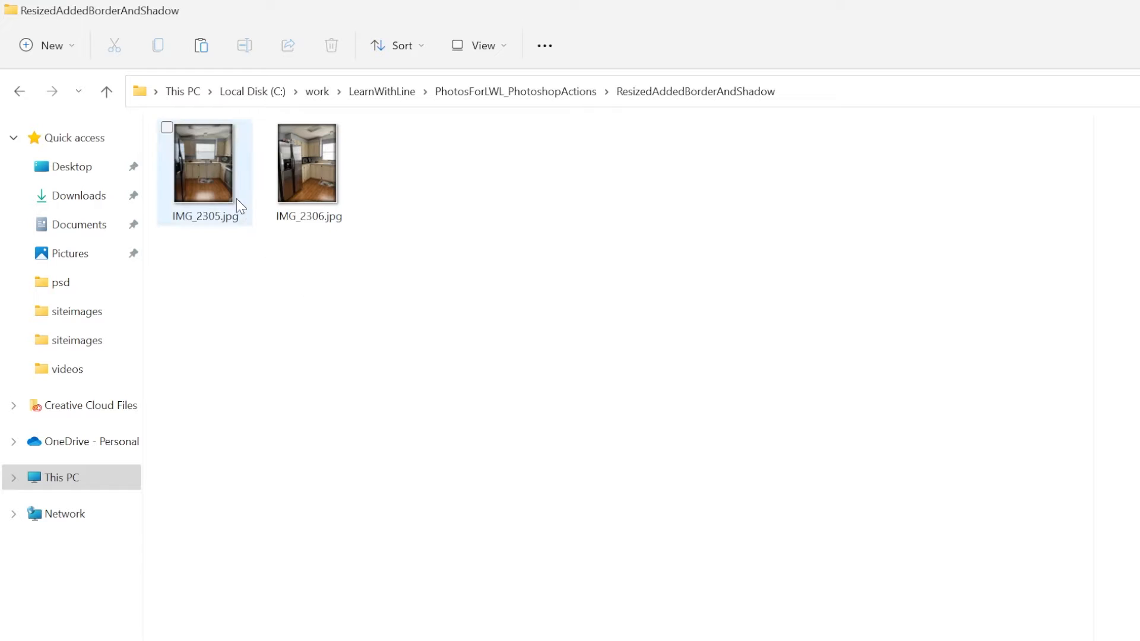
pyautogui.click(237, 200)
pyautogui.doubleClick(236, 200)
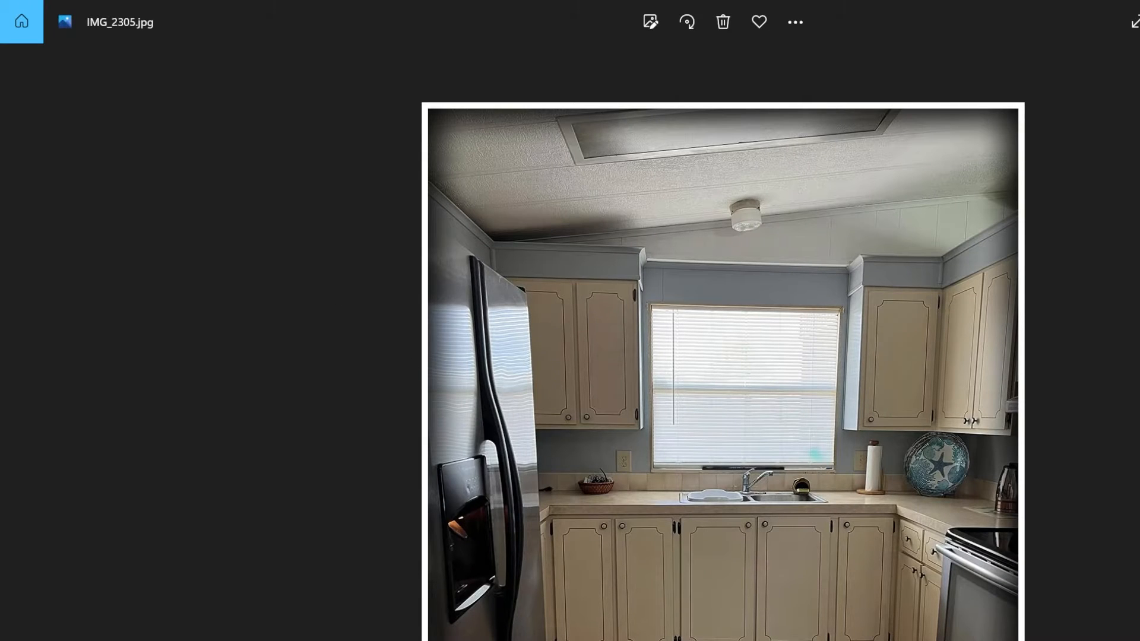
pyautogui.press('Right')
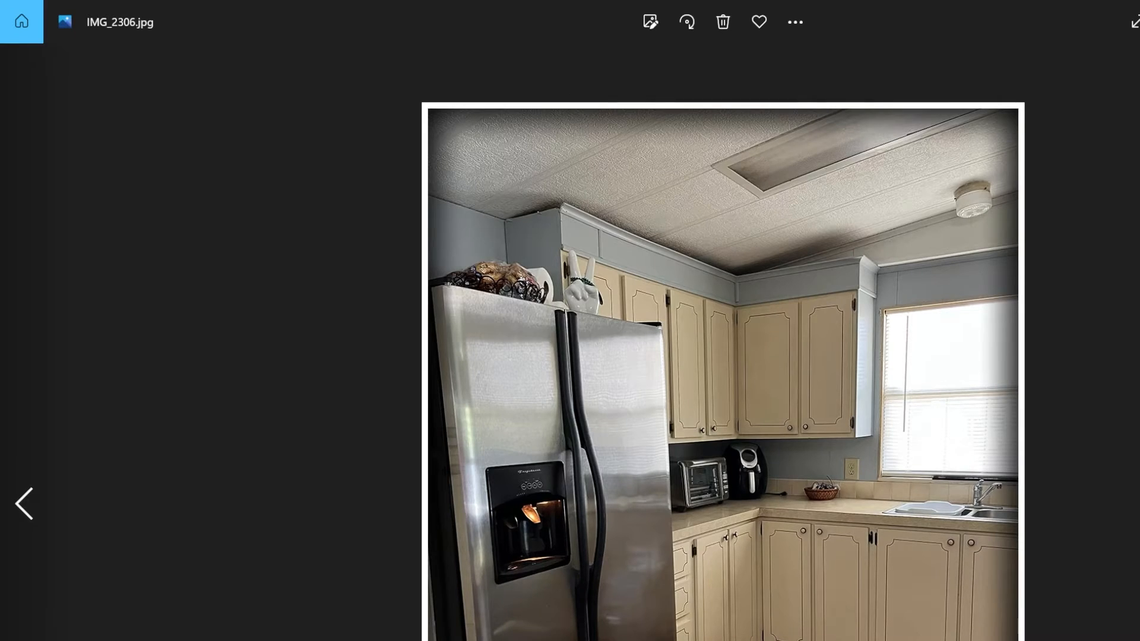
pyautogui.press('Left')
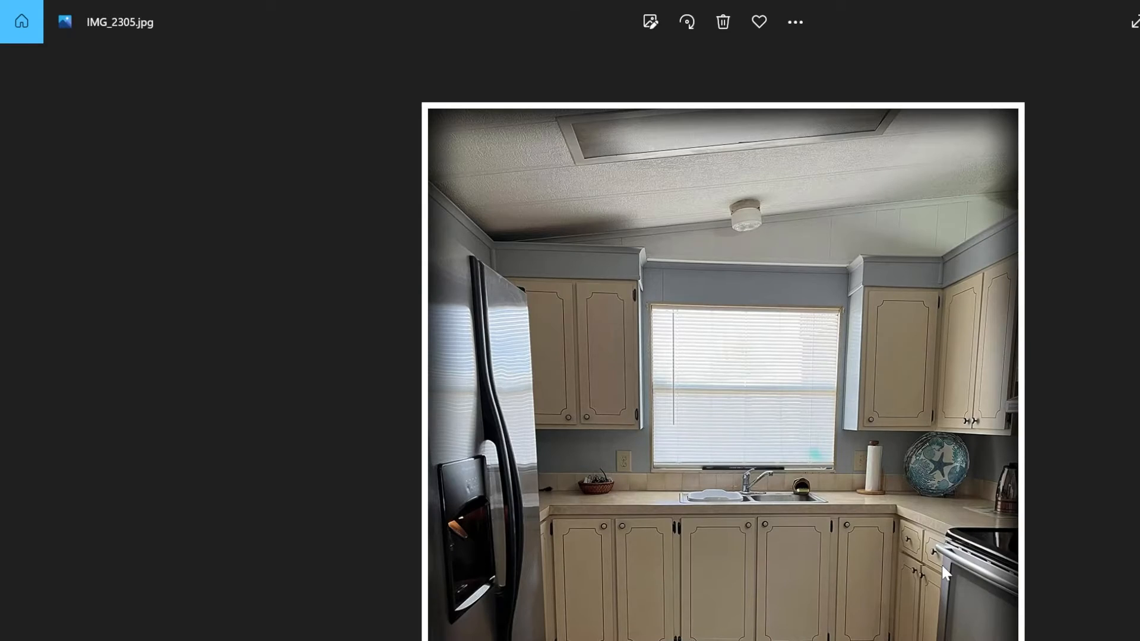
pyautogui.press('Right')
pyautogui.press('Left')
pyautogui.press('Right')
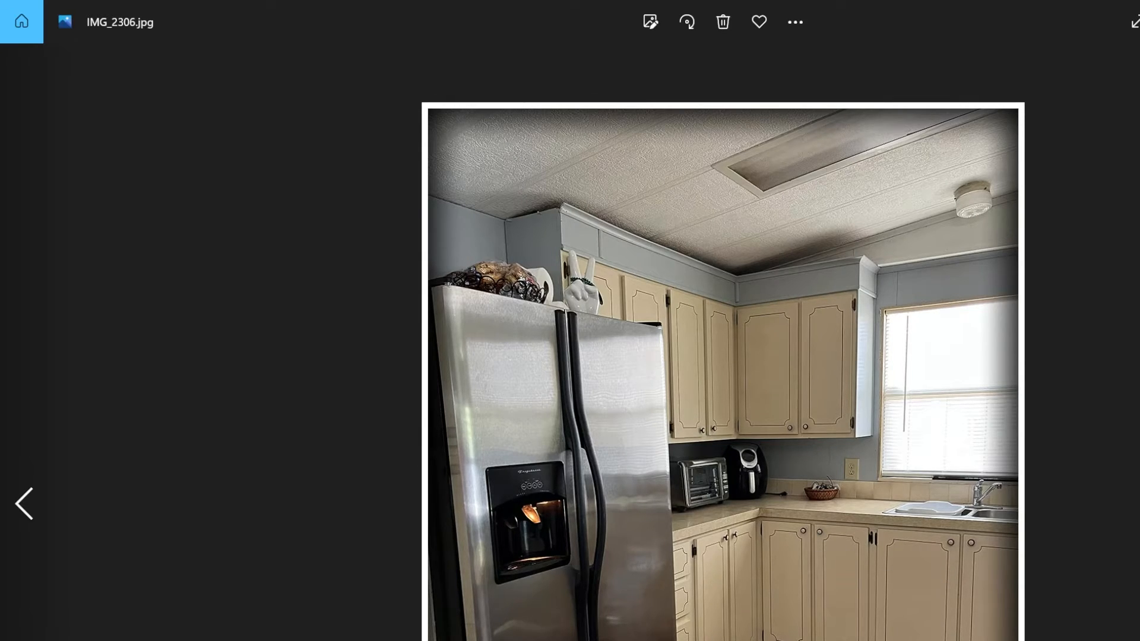
pyautogui.hotkey('alt', 'F4')
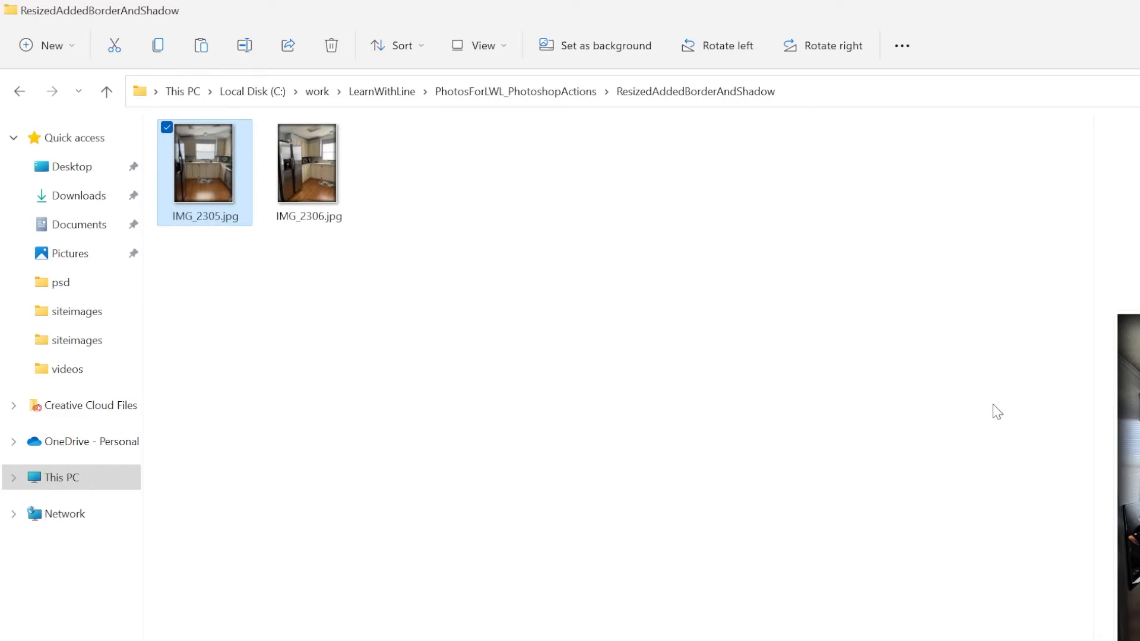
pyautogui.click(748, 417)
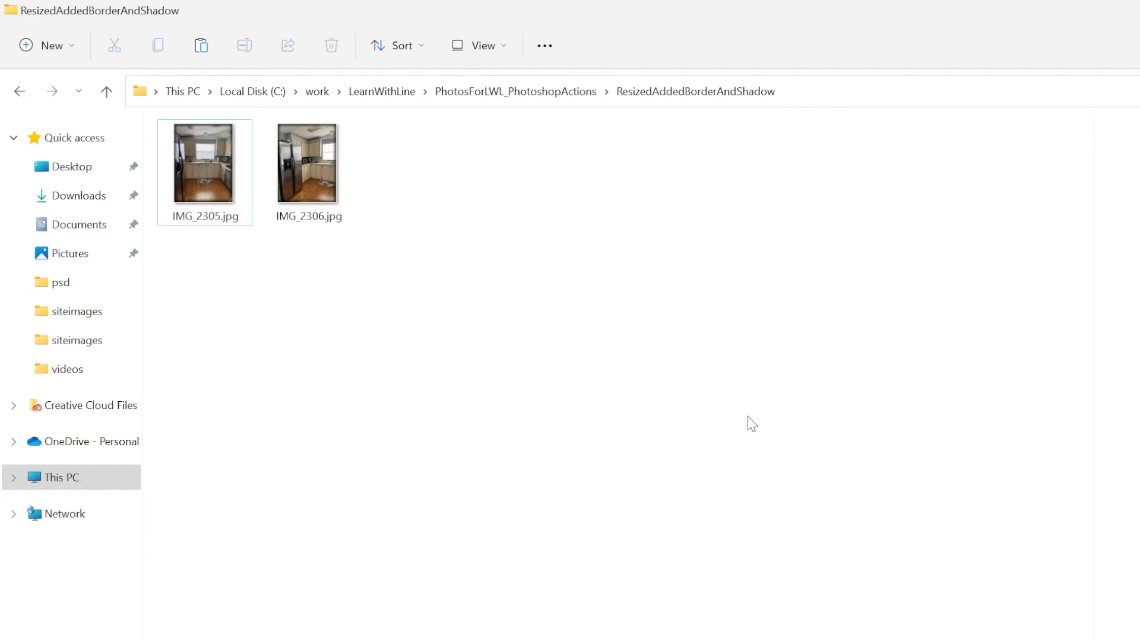
# - Select all photos from IMG_2308.jpg to the last one in PhotosForLWL_PhotoshopActions in File Explorer and open them together in Photoshop
pyautogui.hotkey('alt', 'Tab')
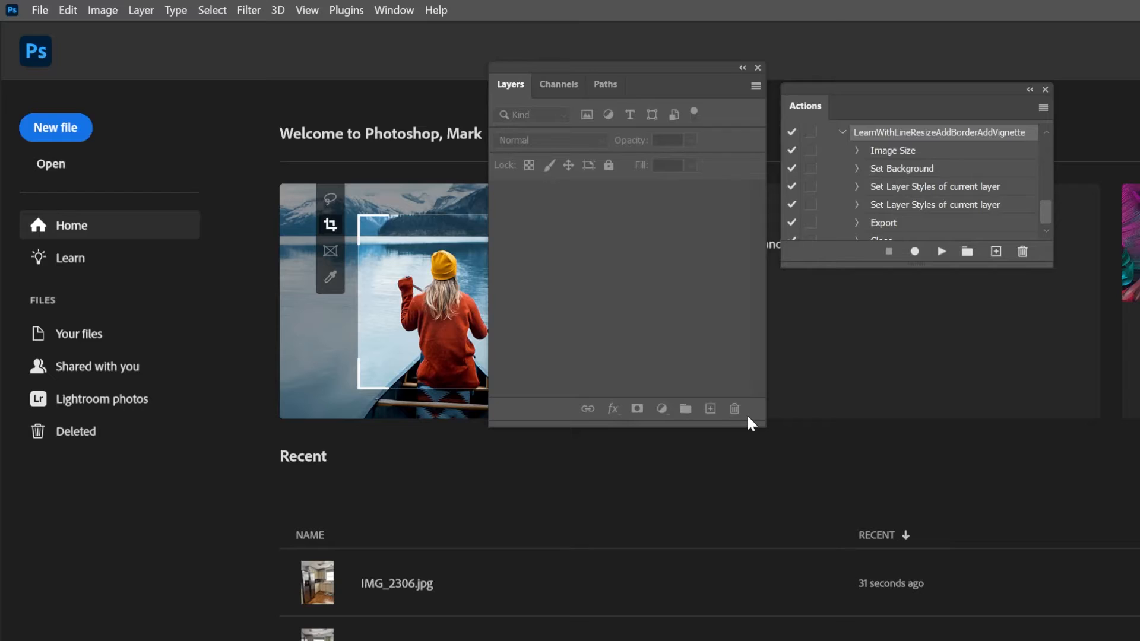
pyautogui.hotkey('alt', 'Tab')
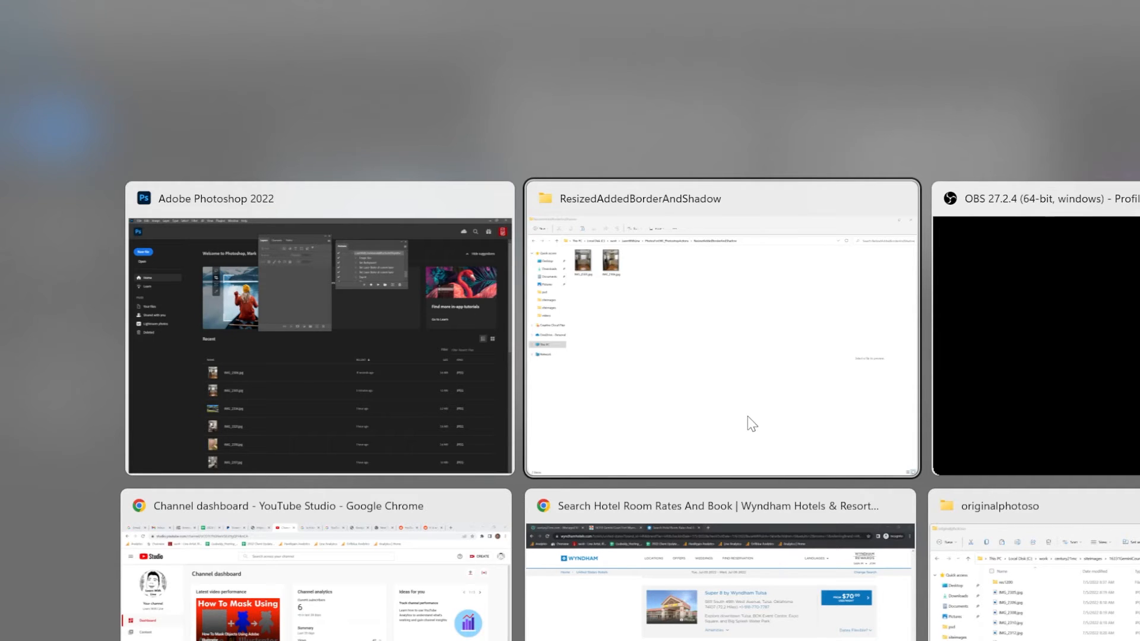
pyautogui.hotkey('alt', 'Up')
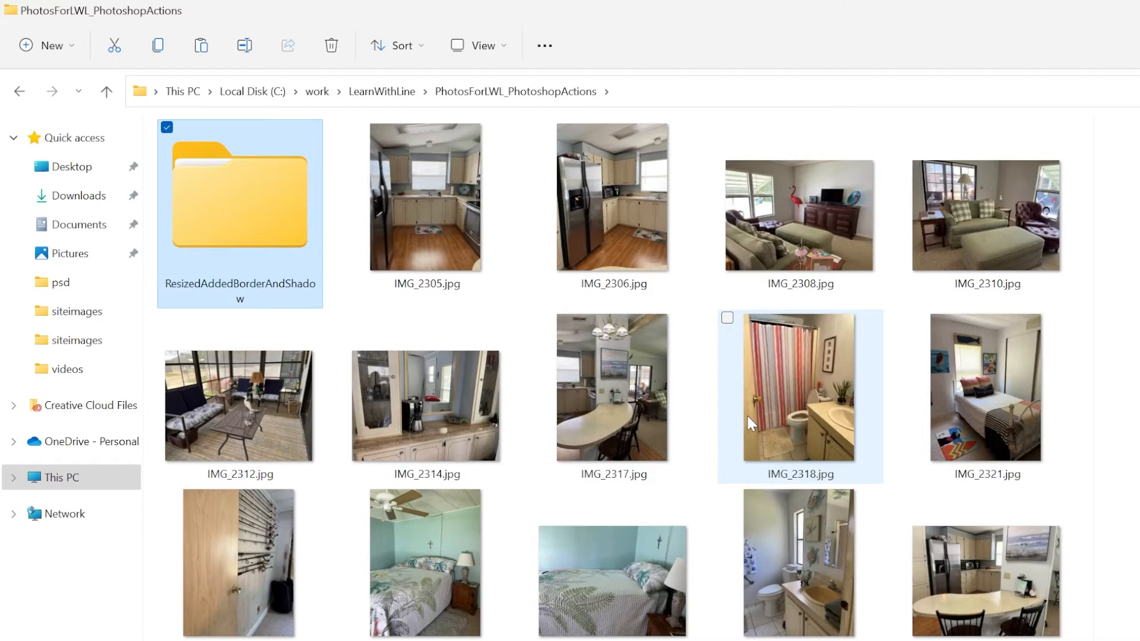
pyautogui.click(794, 238)
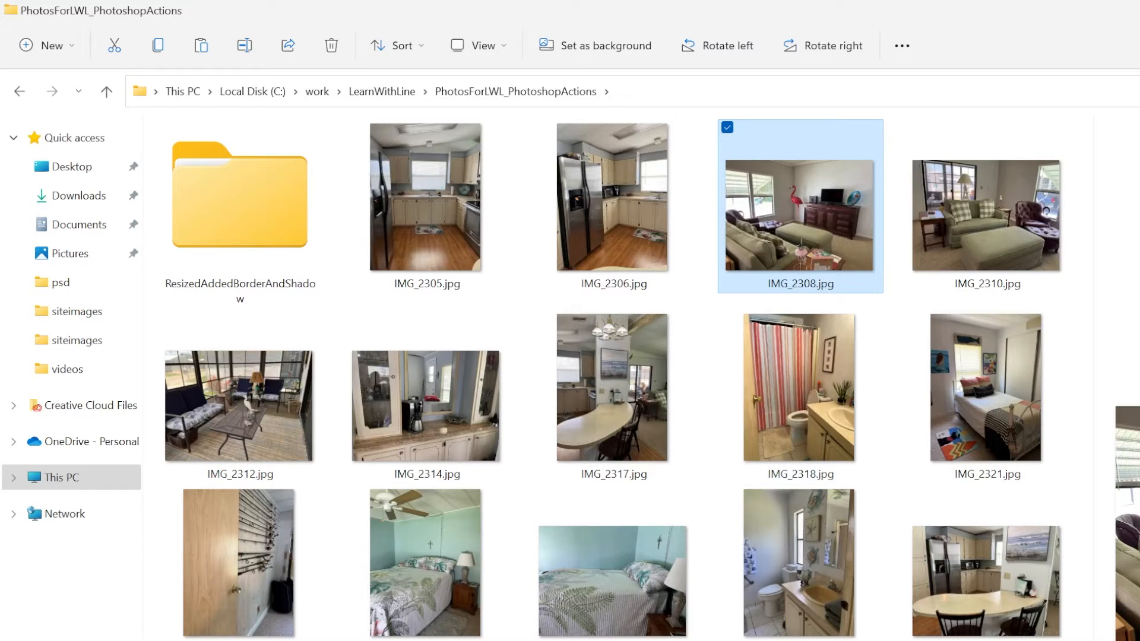
pyautogui.hotkey('shift', 'End')
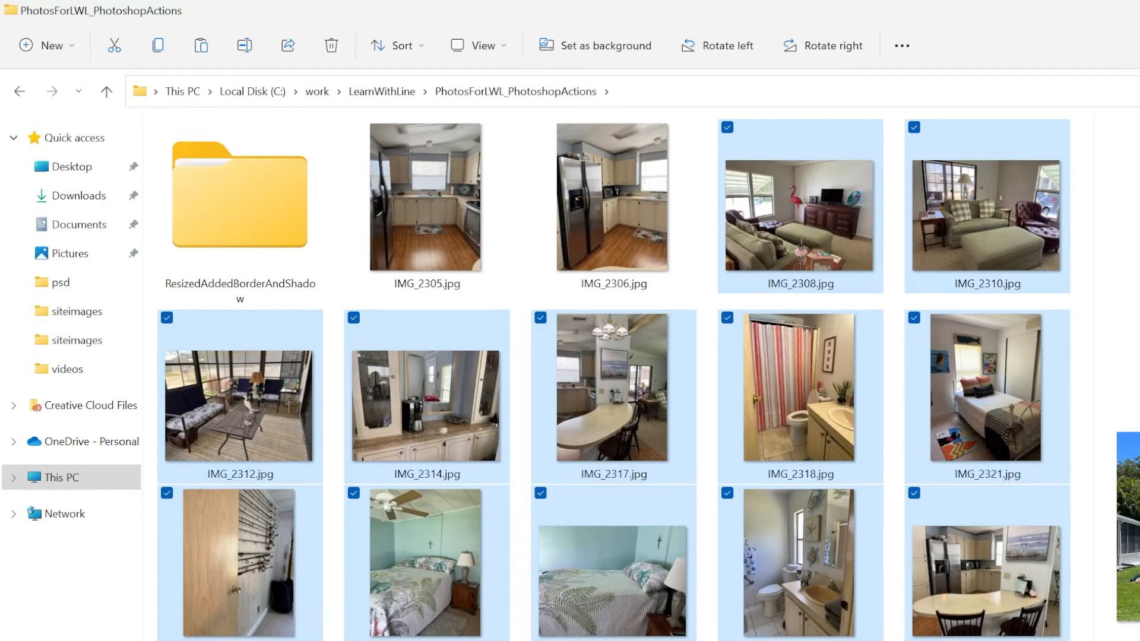
pyautogui.rightClick(457, 636)
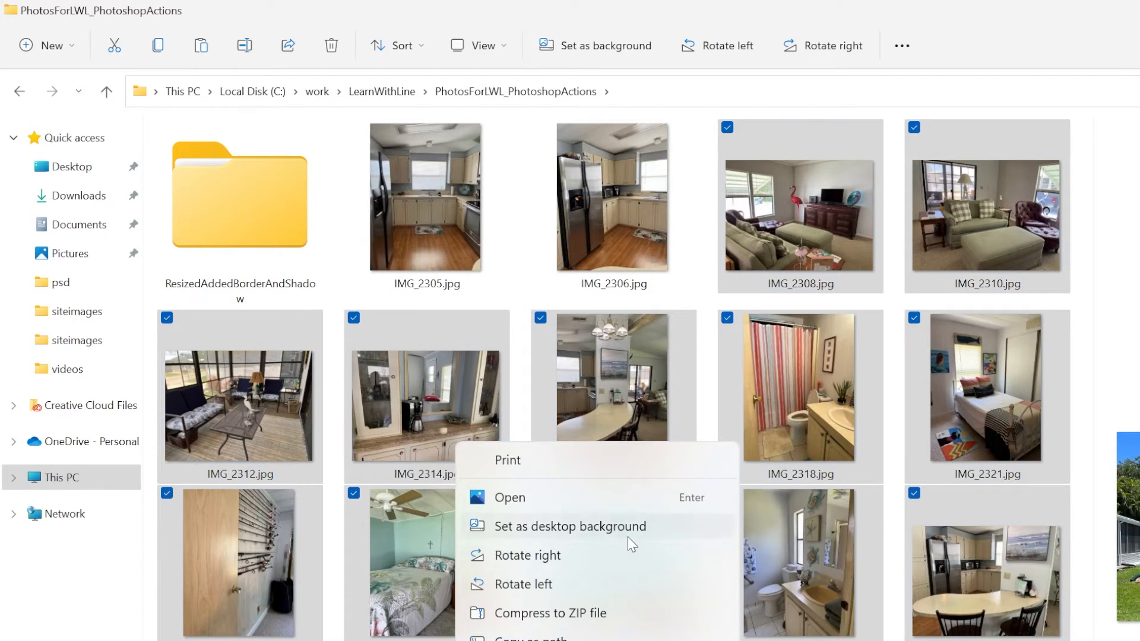
pyautogui.press('Escape')
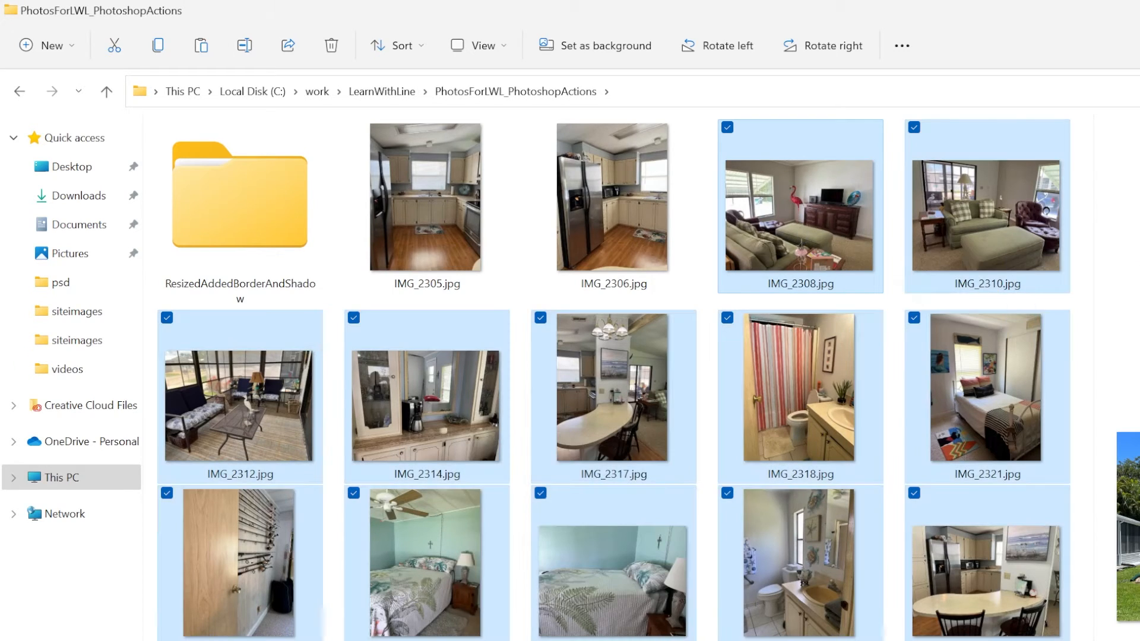
pyautogui.hotkey('alt', 'Tab')
pyautogui.moveTo(183, 362); pyautogui.dragTo(830, 453)
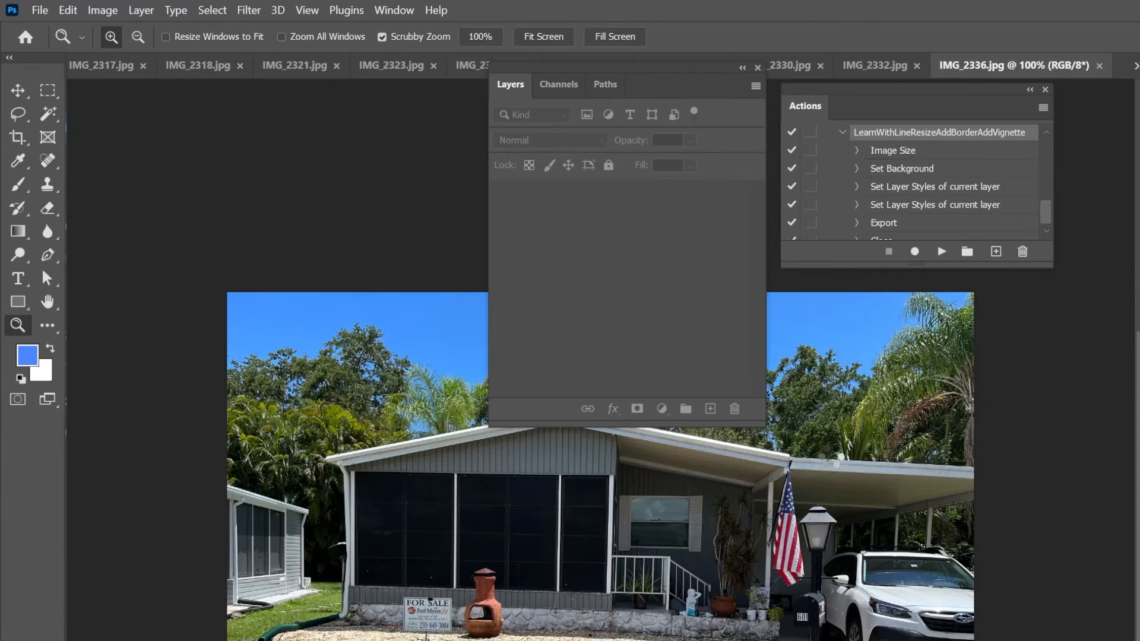
# - Run a Batch with the LearnWithLineResizeAddBorderAddVignette action from Default Actions, using Opened Files as the source and None as the destination
pyautogui.click(40, 11)
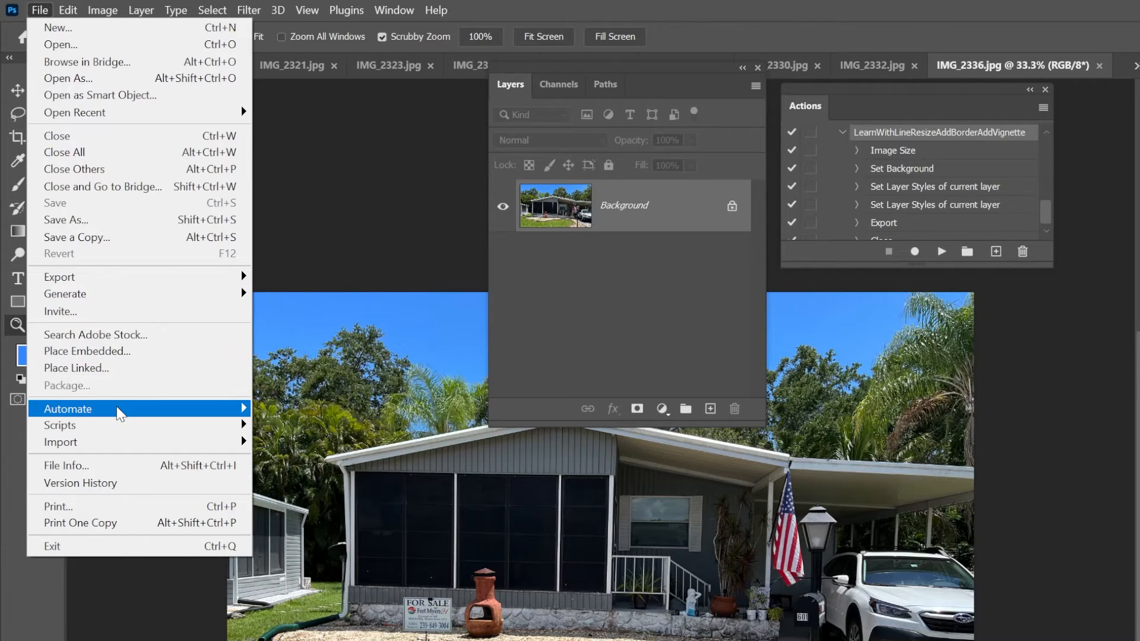
pyautogui.moveTo(118, 409)
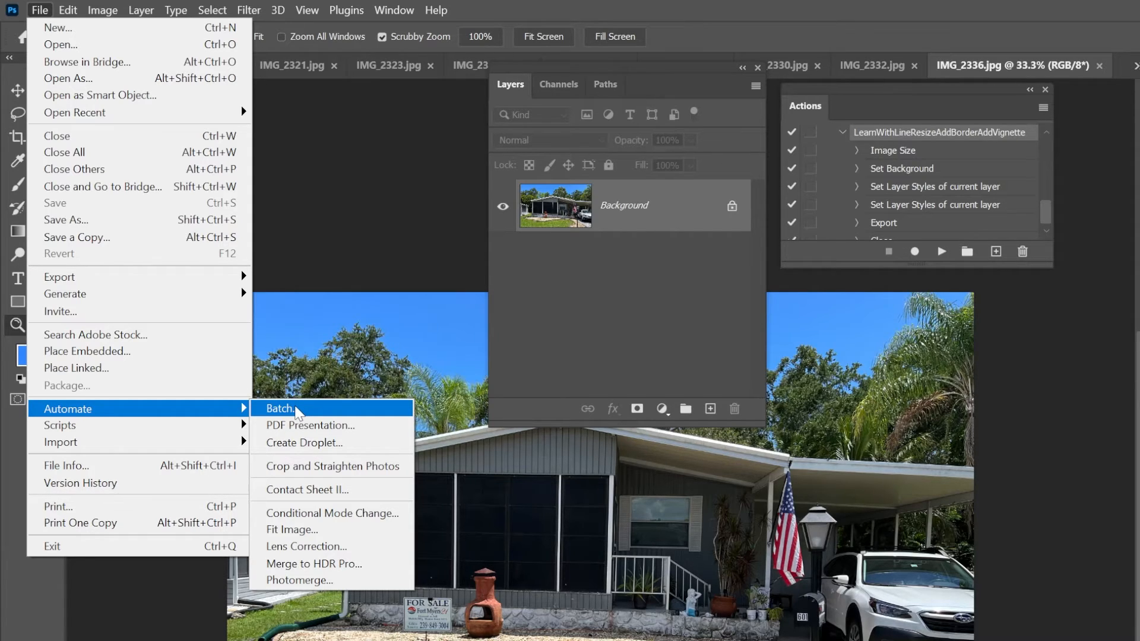
pyautogui.click(295, 410)
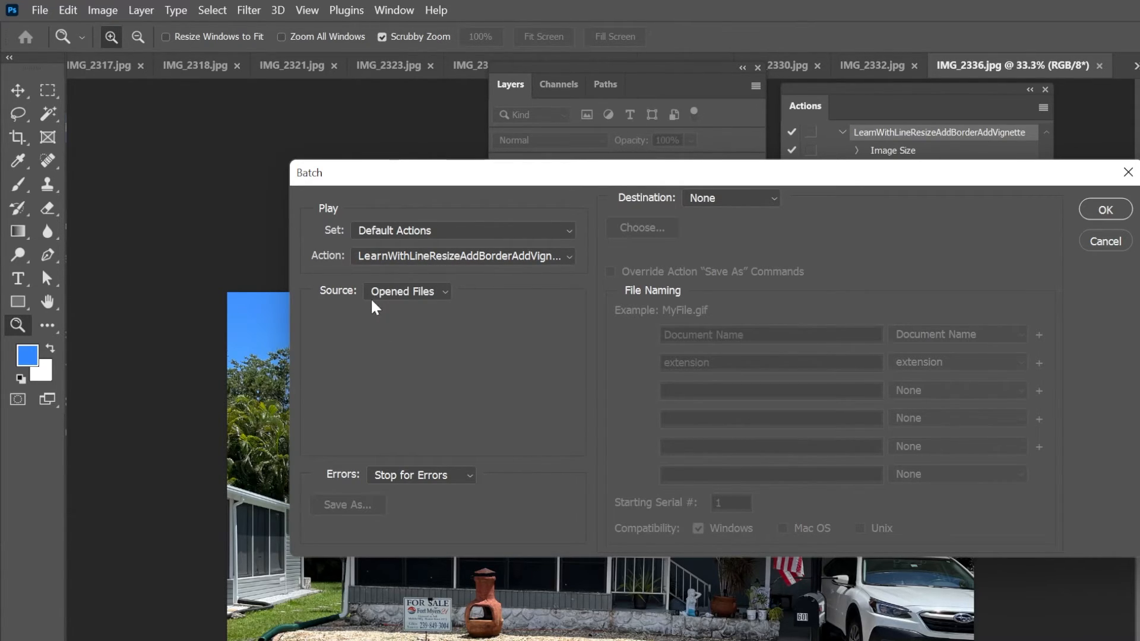
pyautogui.click(437, 293)
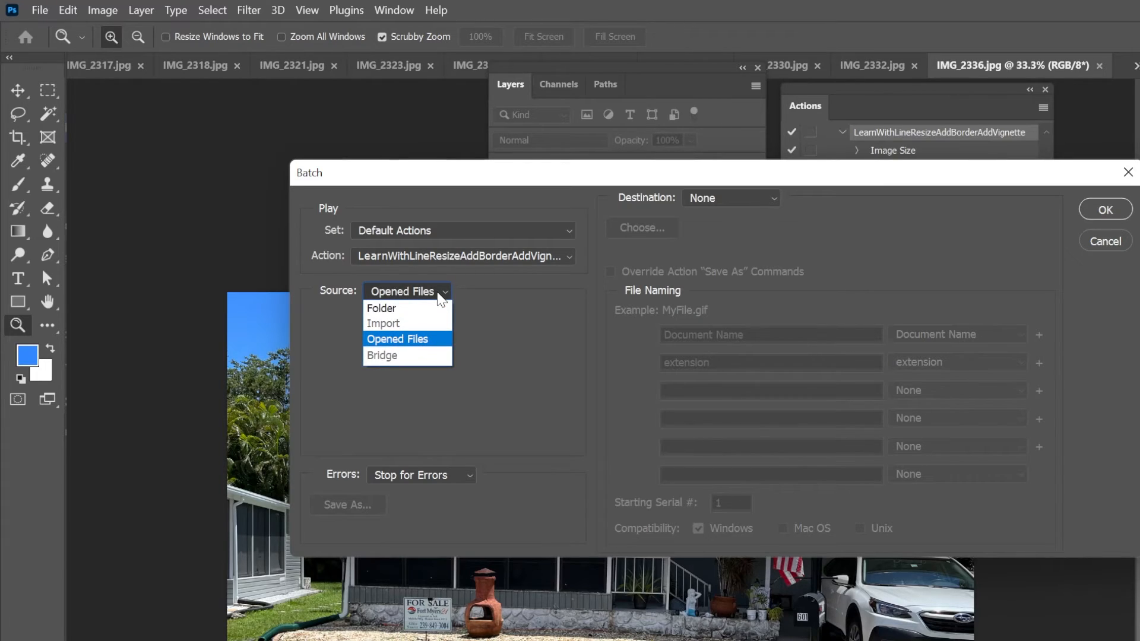
pyautogui.click(428, 339)
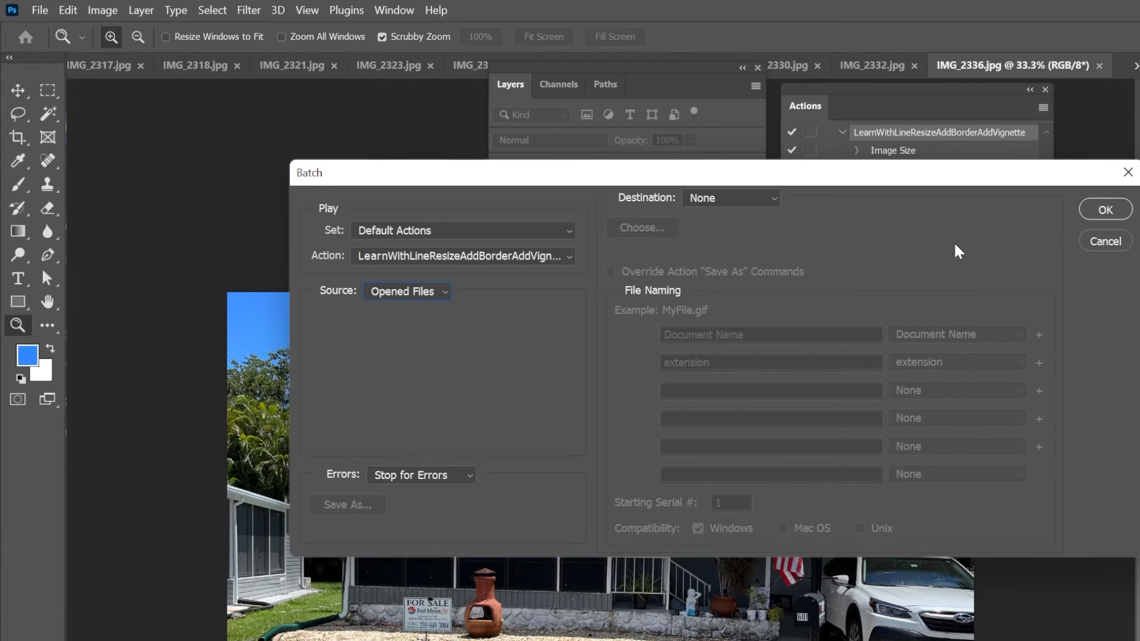
pyautogui.click(1106, 211)
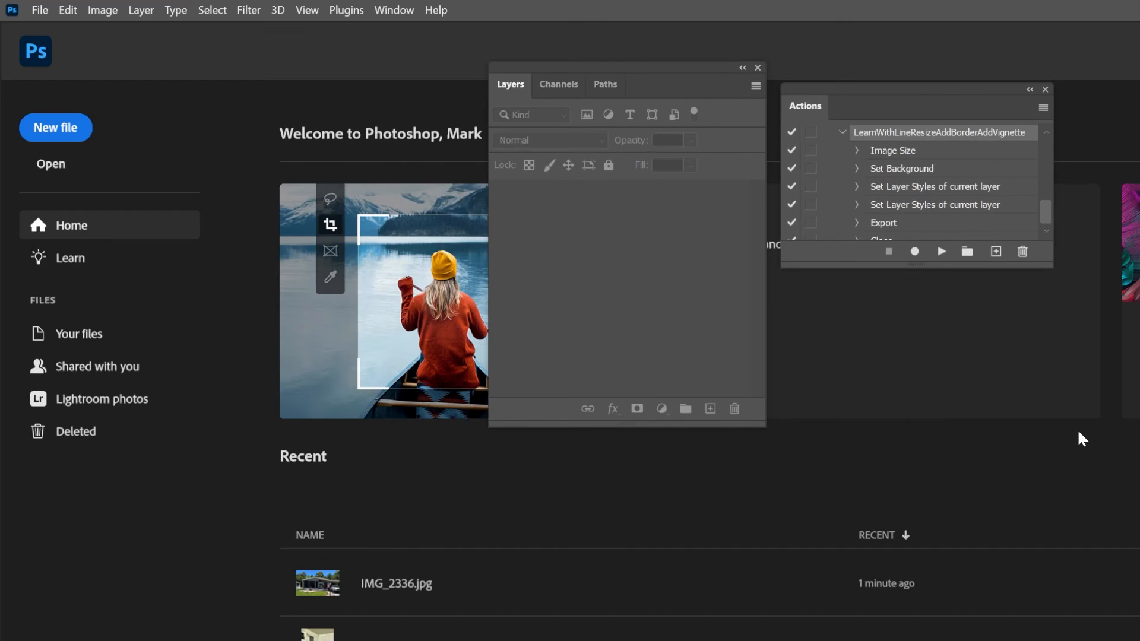
# - Switch to File Explorer, open the ResizedAddedBorderAndShadow folder and view the exported IMG_2326.jpg
pyautogui.hotkey('alt', 'Tab')
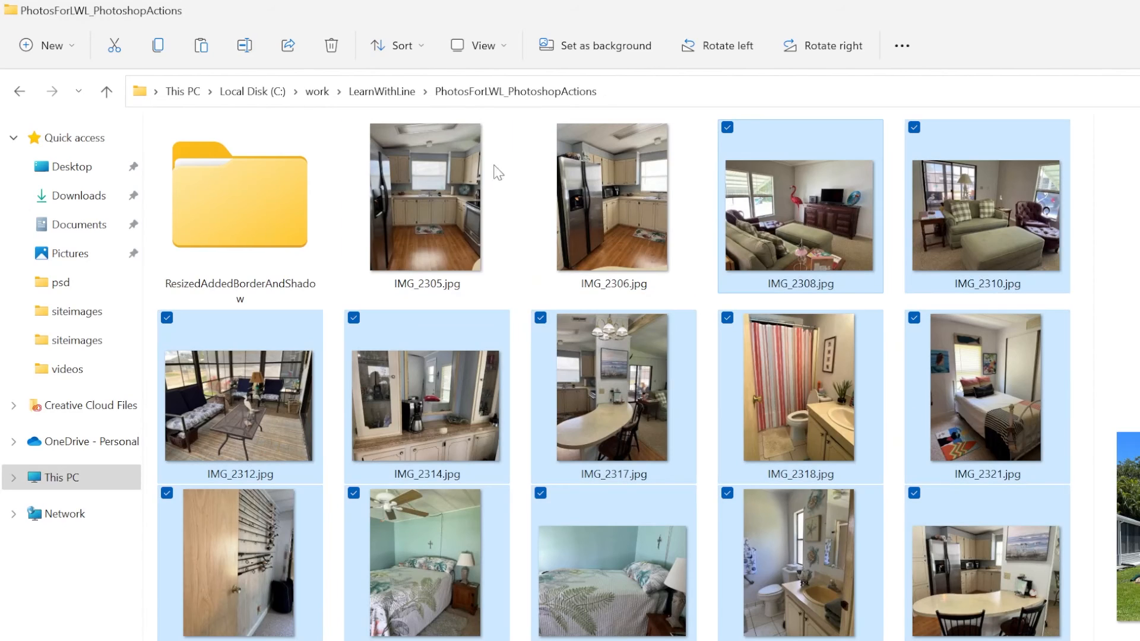
pyautogui.click(275, 207)
pyautogui.doubleClick(276, 208)
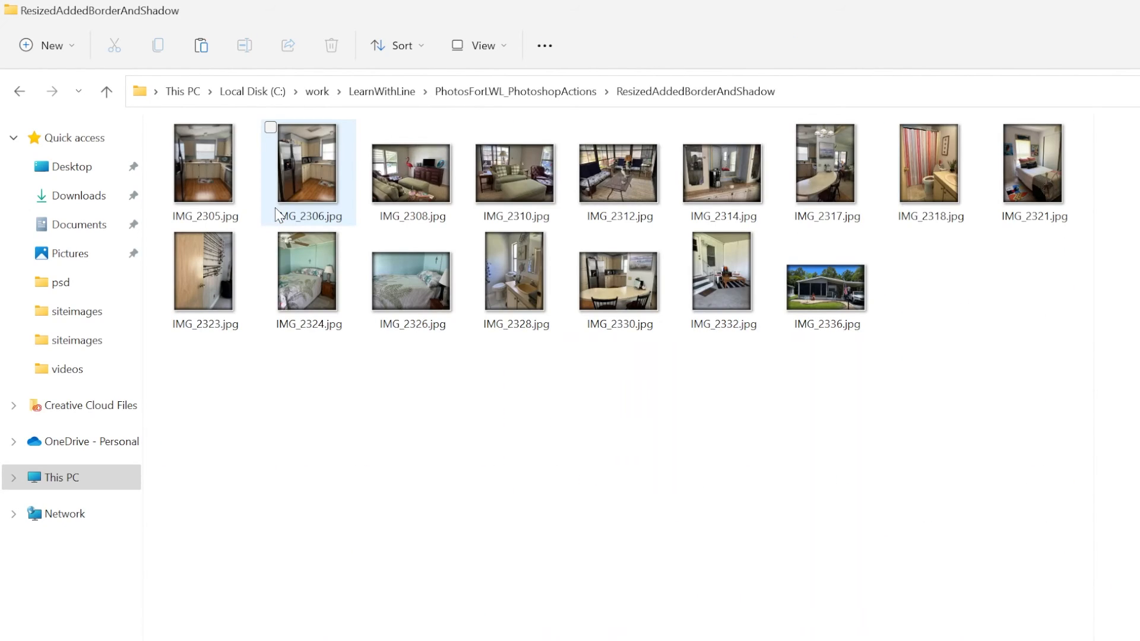
pyautogui.click(397, 310)
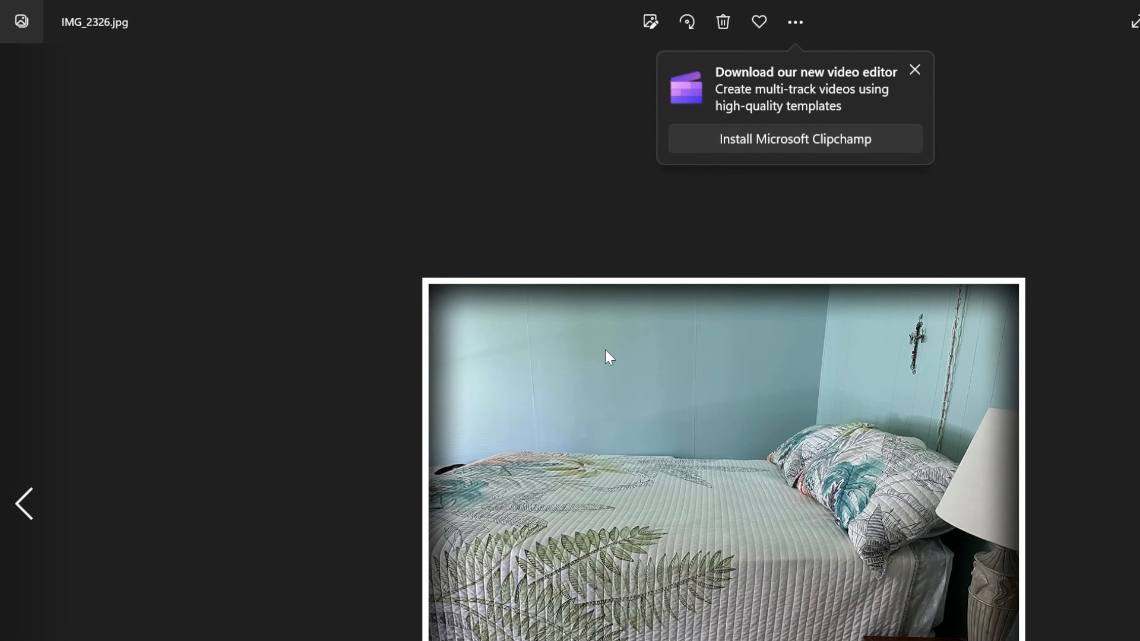
# - Browse the exported photos back to IMG_2310.jpg and forward to IMG_2336.jpg to check their borders and vignettes, and close the viewer
pyautogui.press('Left')
pyautogui.press('Left')
pyautogui.press('Left')
pyautogui.press('Left')
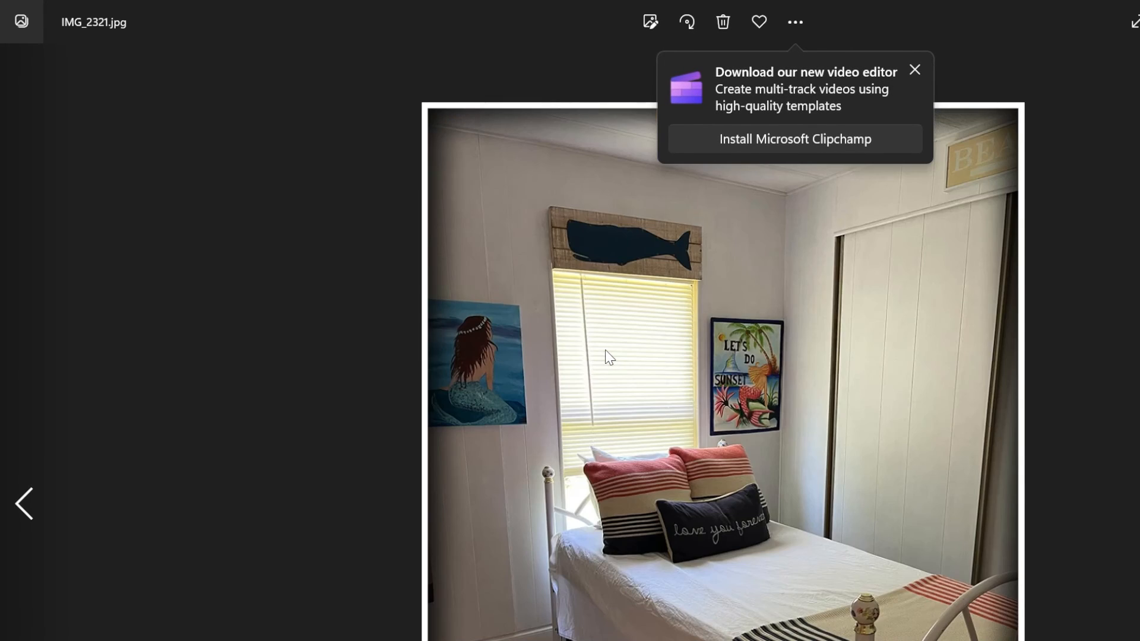
pyautogui.press('Left')
pyautogui.press('Left')
pyautogui.press('Left')
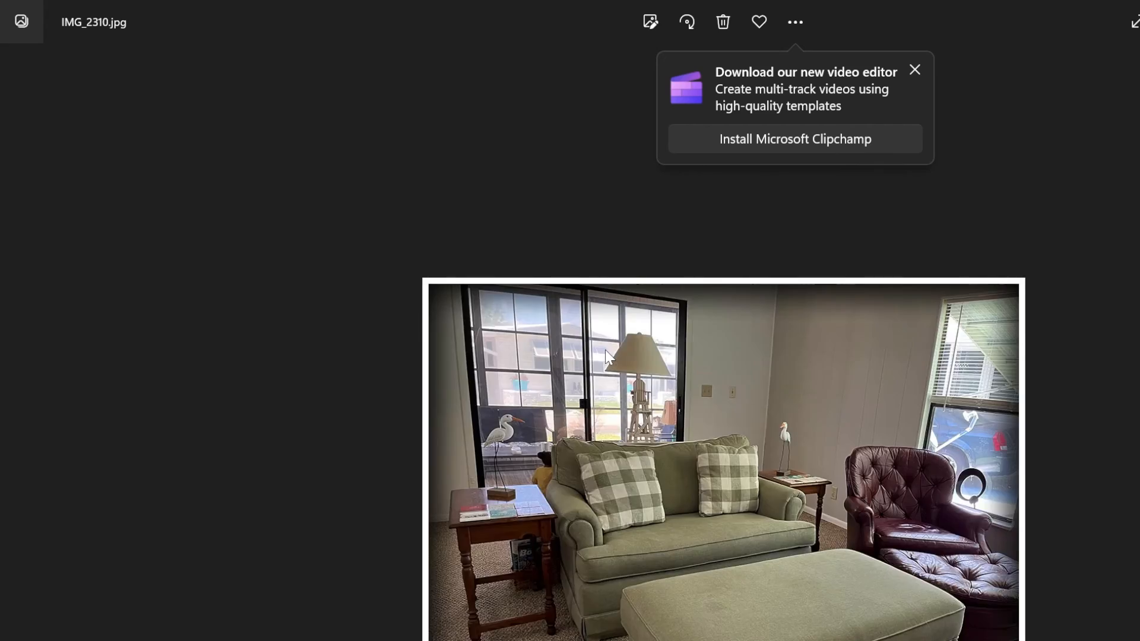
pyautogui.press('Right')
pyautogui.press('Right')
pyautogui.press('Right')
pyautogui.press('Right')
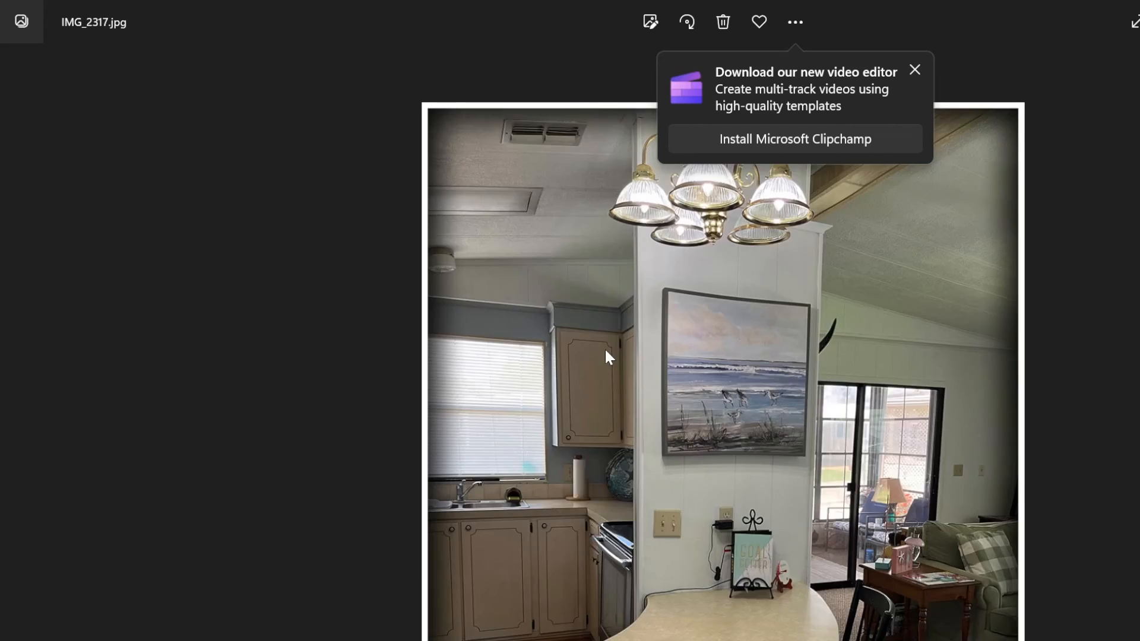
pyautogui.press('Right')
pyautogui.press('Right')
pyautogui.press('Right')
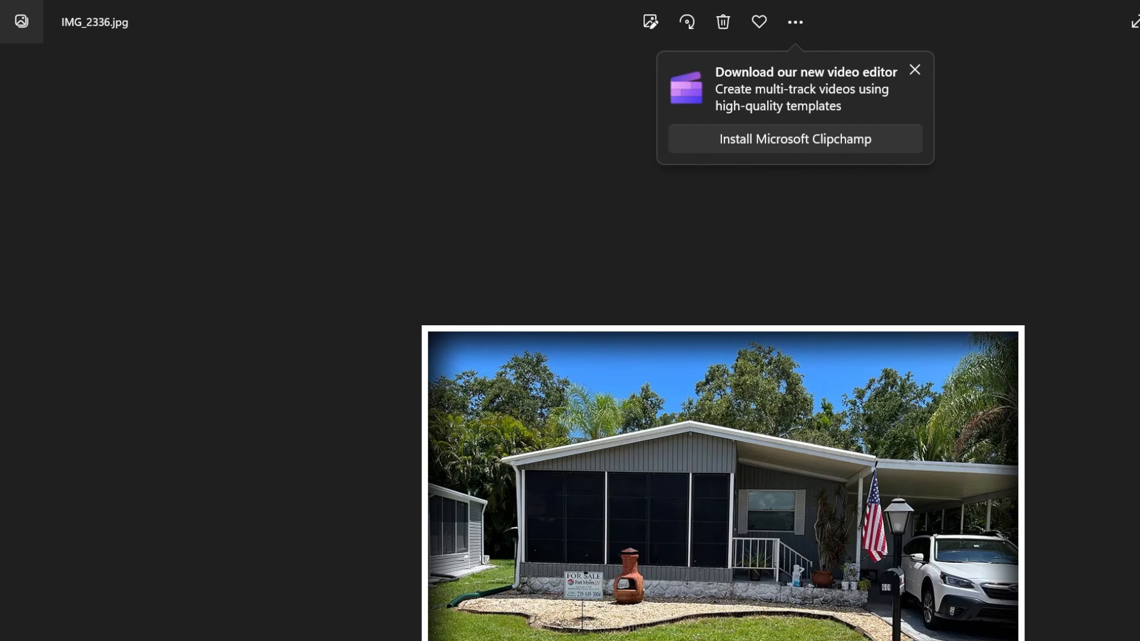
pyautogui.hotkey('alt', 'F4')
pyautogui.click(726, 500)
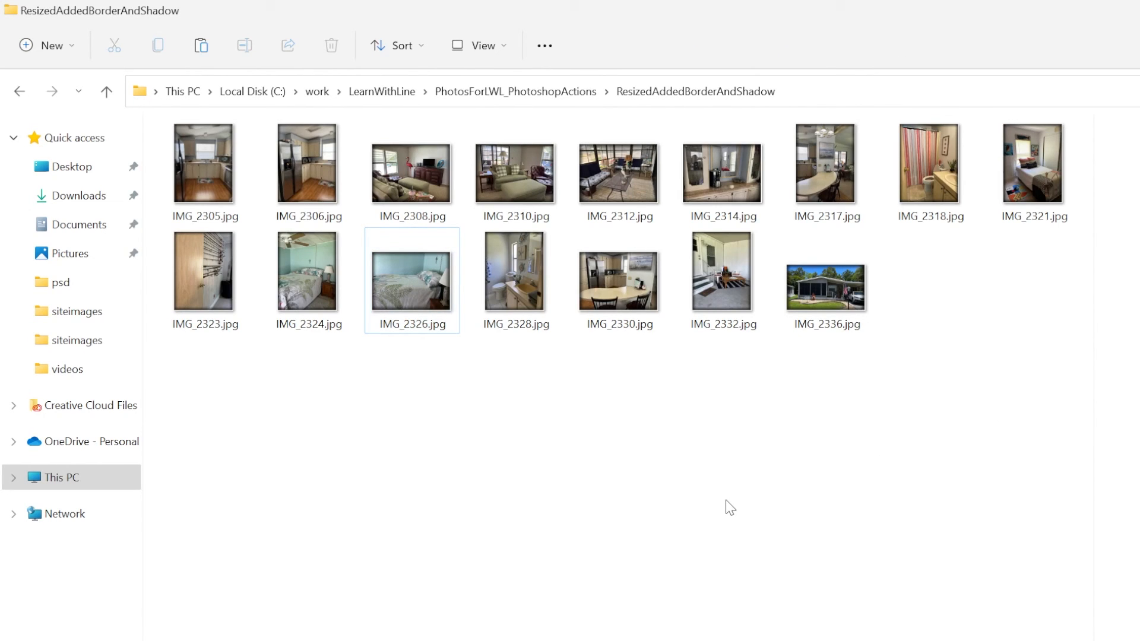